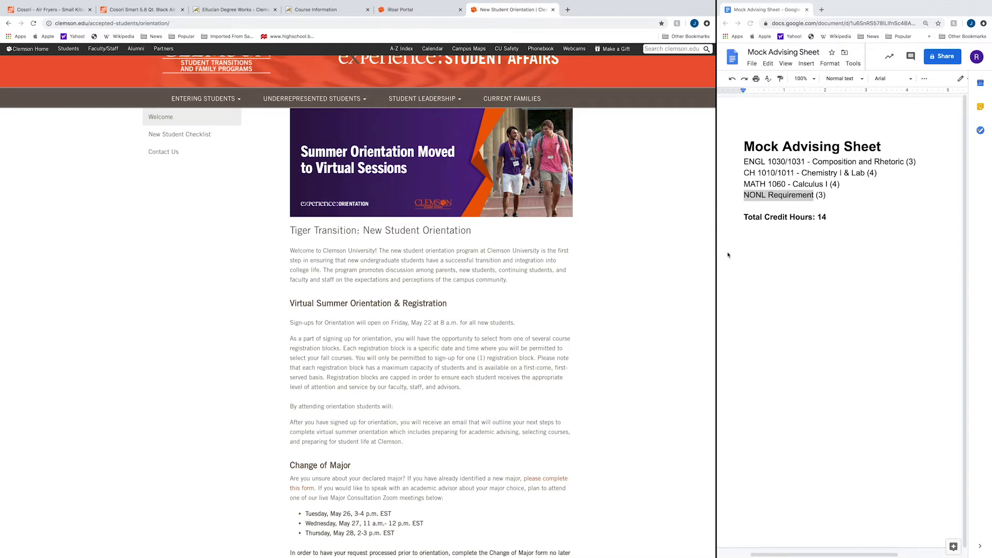
Close the Course Information page and switch to the iRoar Portal dashboard.
click(253, 13)
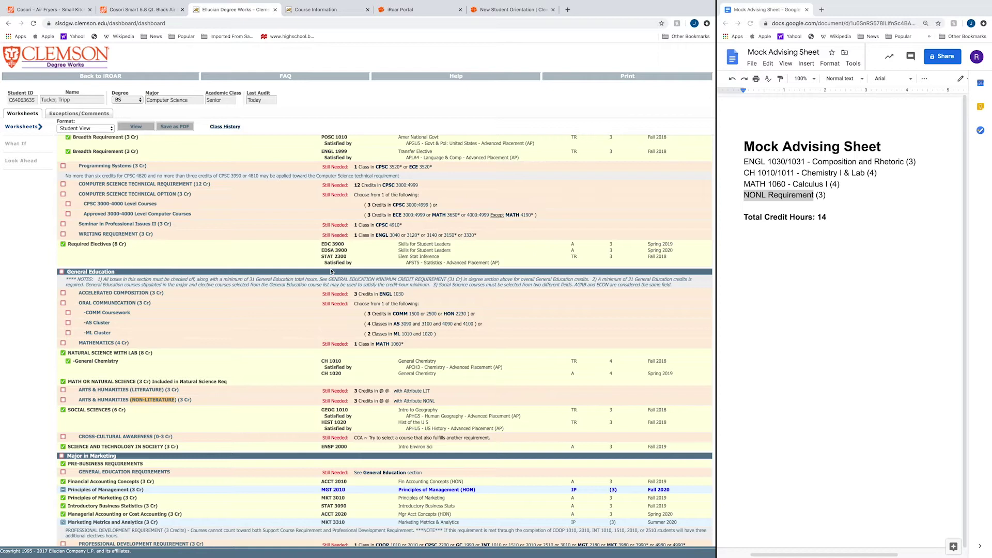
click(367, 10)
click(341, 9)
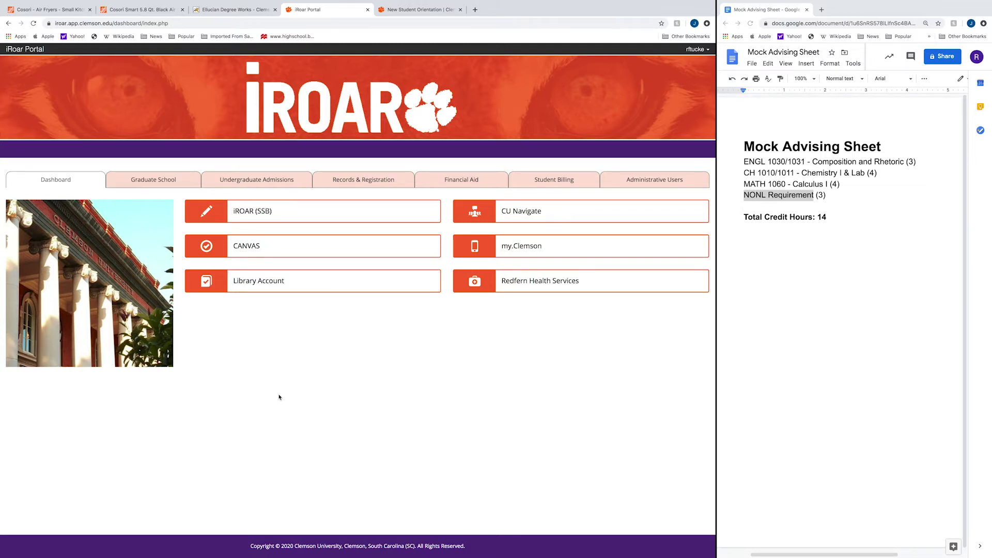
Open iROAR (SSB) and go through the student registration services to Plan Ahead.
click(256, 212)
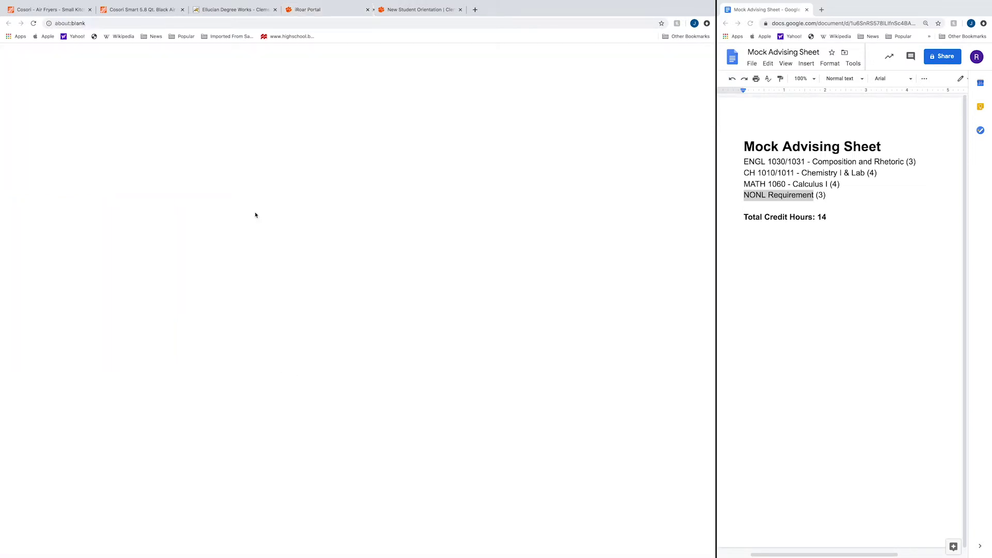
click(121, 150)
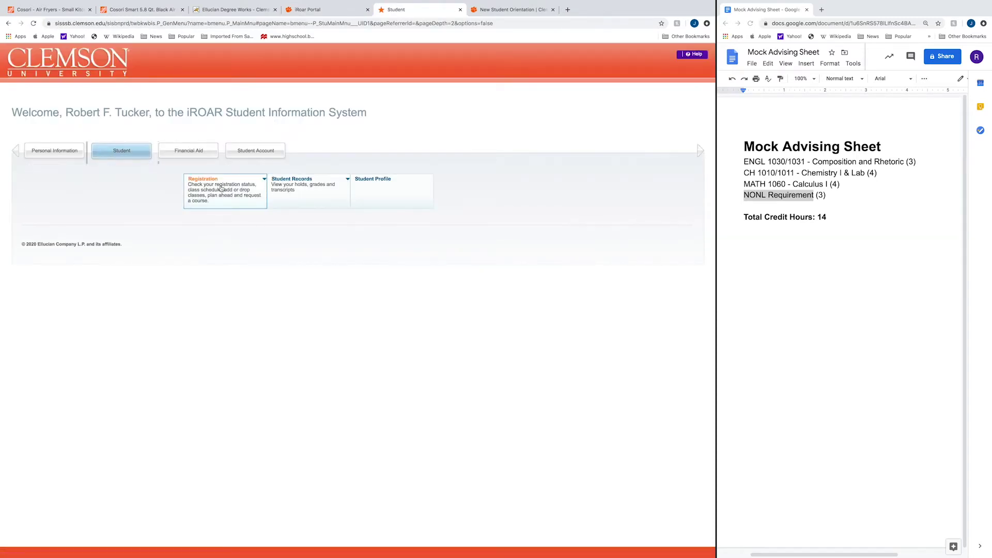
click(221, 188)
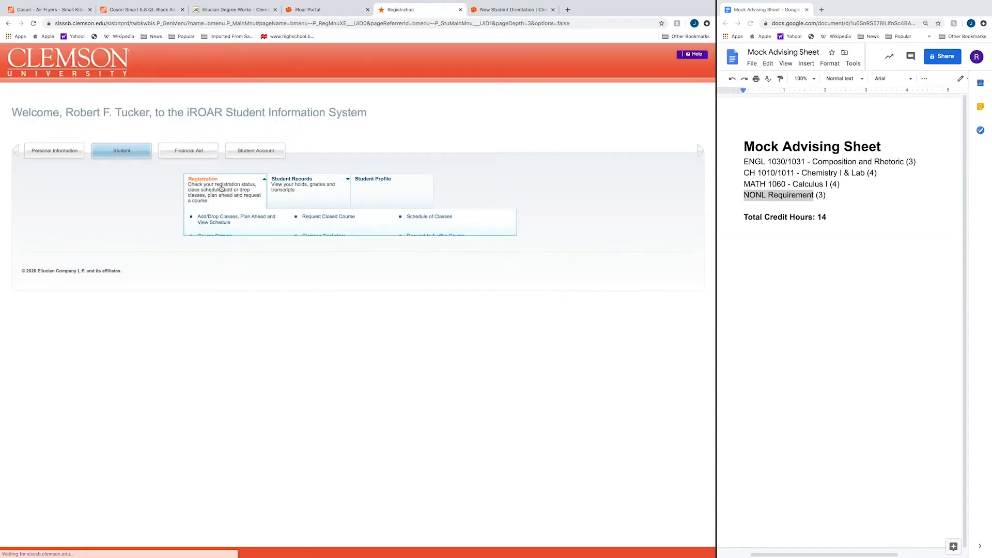
click(219, 221)
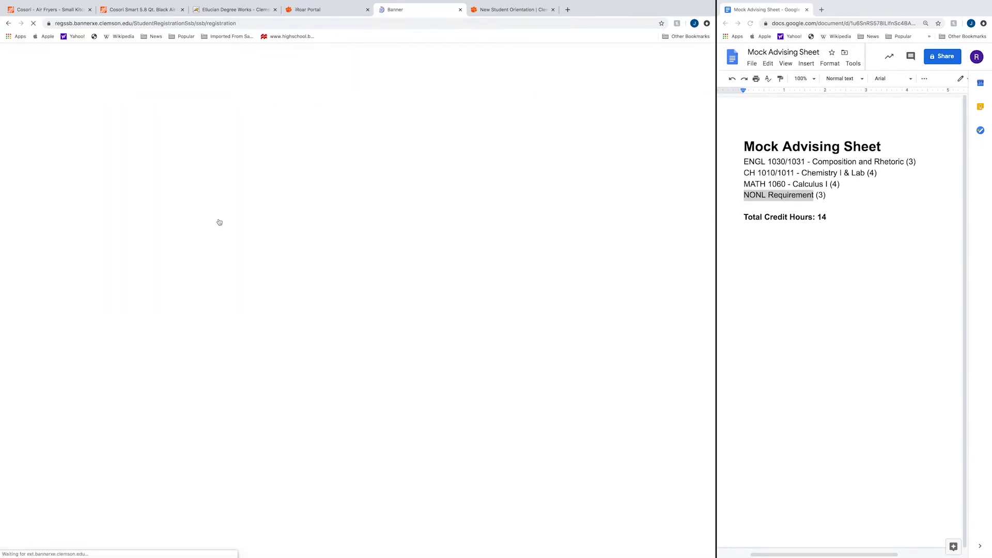
click(60, 174)
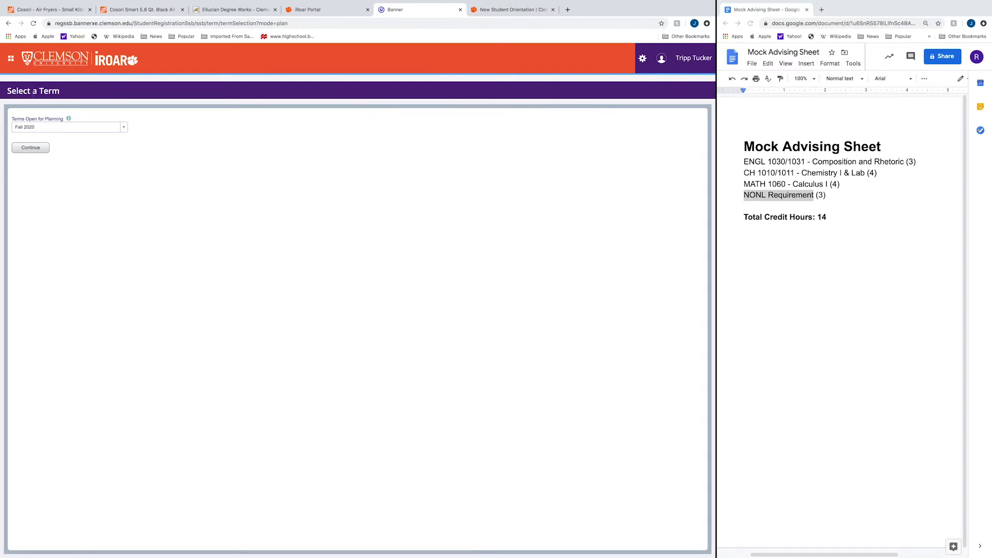
Choose Fall 2020 as the term open for planning and continue to its plans.
click(124, 127)
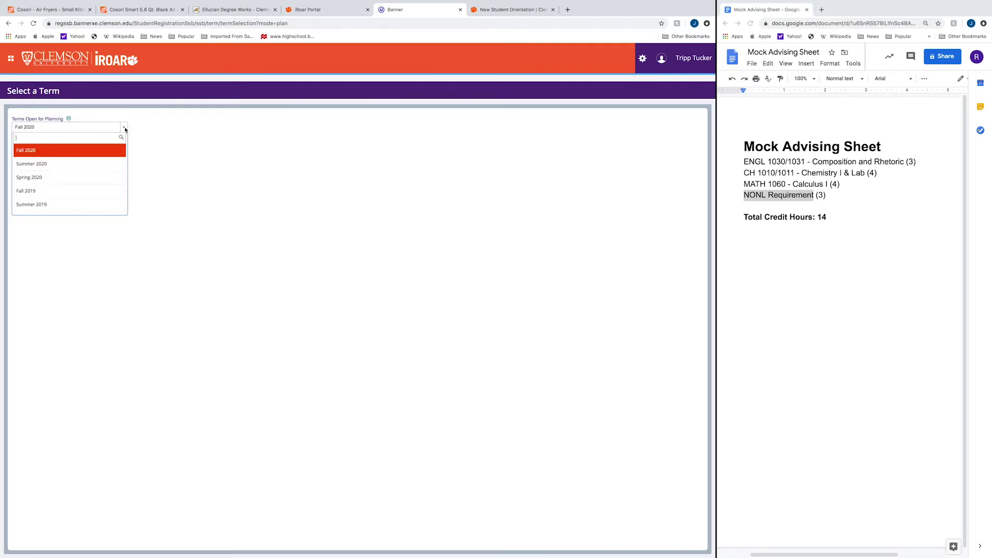
click(35, 150)
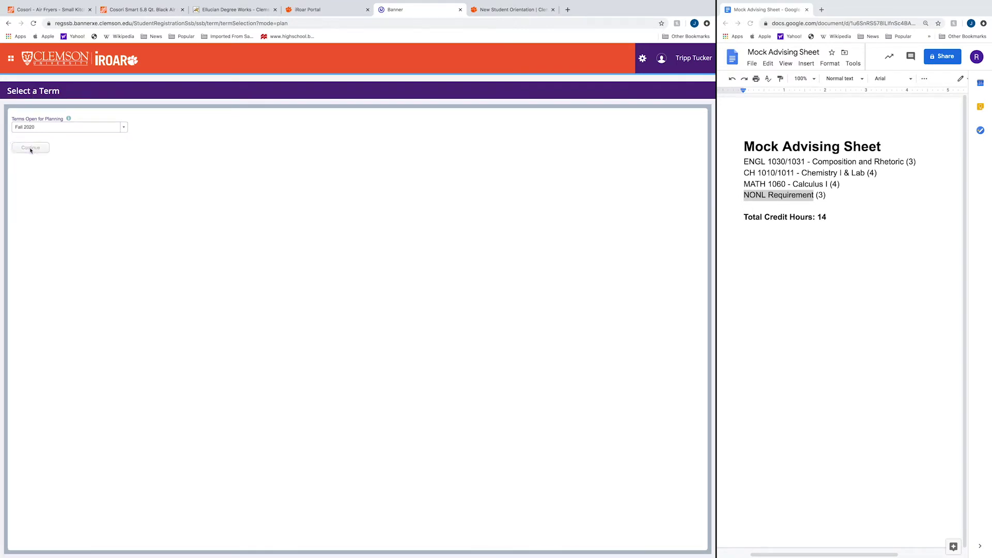
click(27, 148)
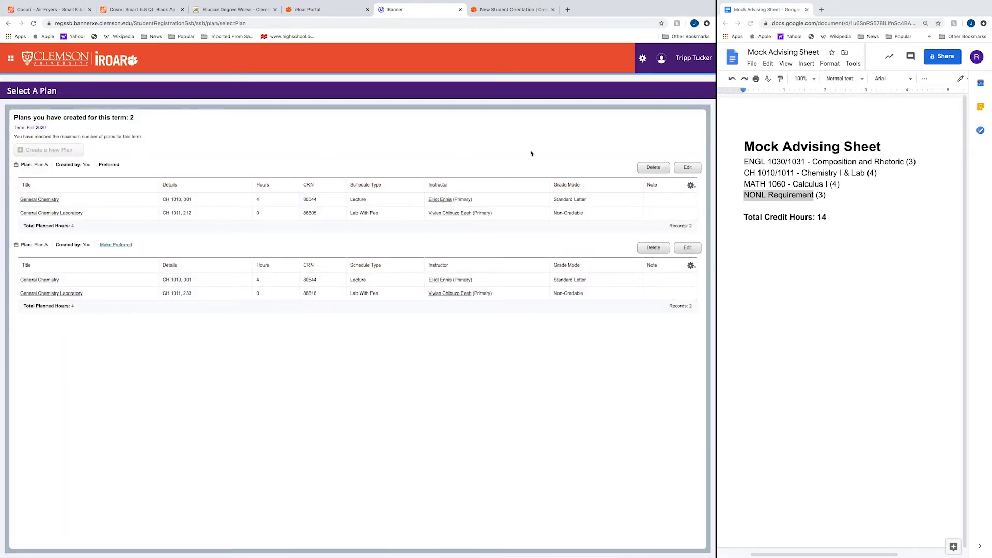
Delete the preferred Fall 2020 plan containing CH 1011 section 212 and create a new plan.
click(652, 167)
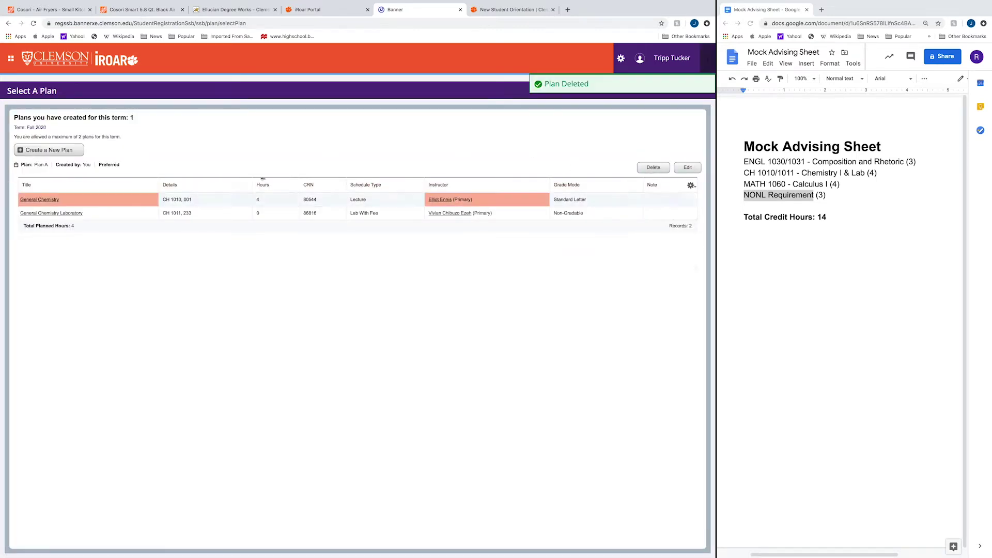
click(54, 151)
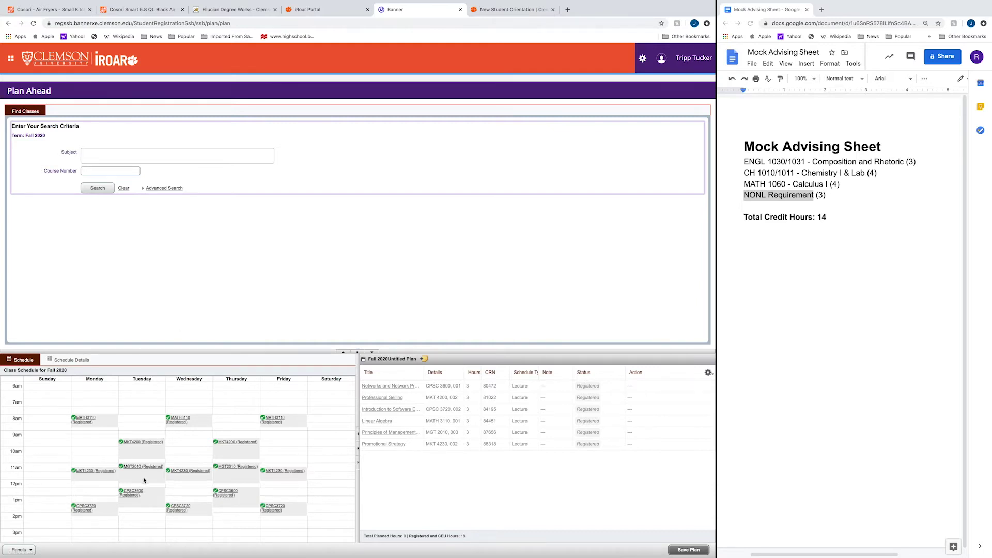
scroll(97, 482, down, 1)
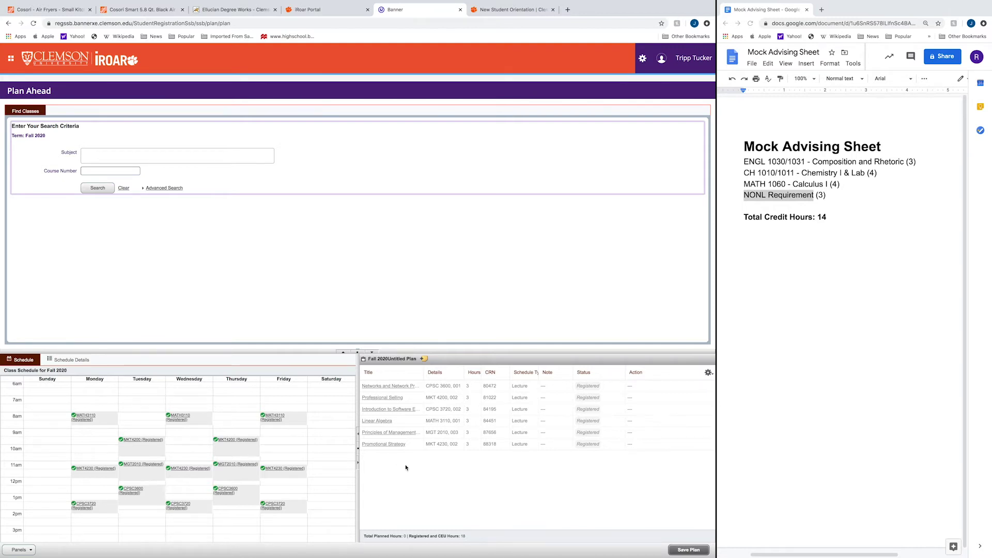
Highlight the CH 1010/1011 course code on the Mock Advising Sheet in Google Docs.
click(857, 327)
click(745, 171)
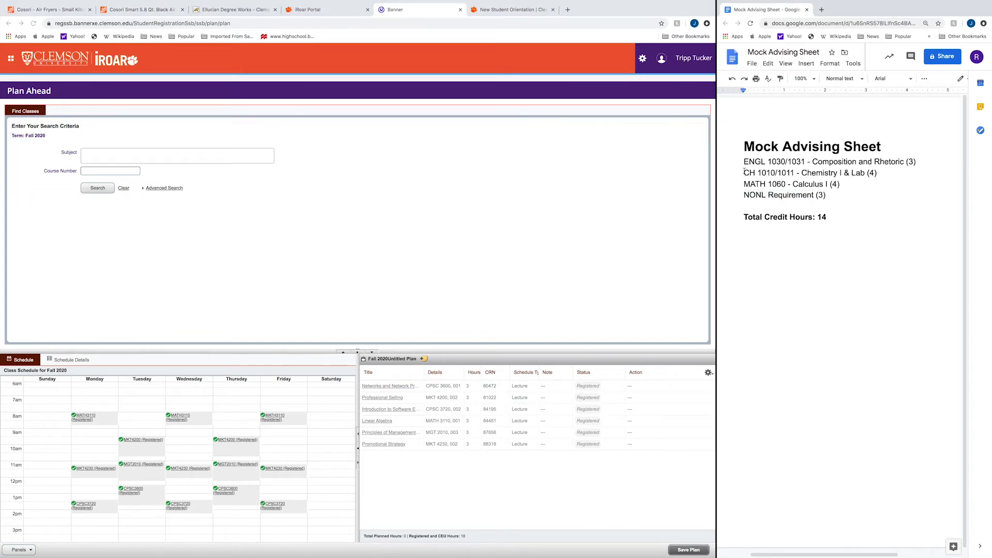
drag(743, 171, 807, 173)
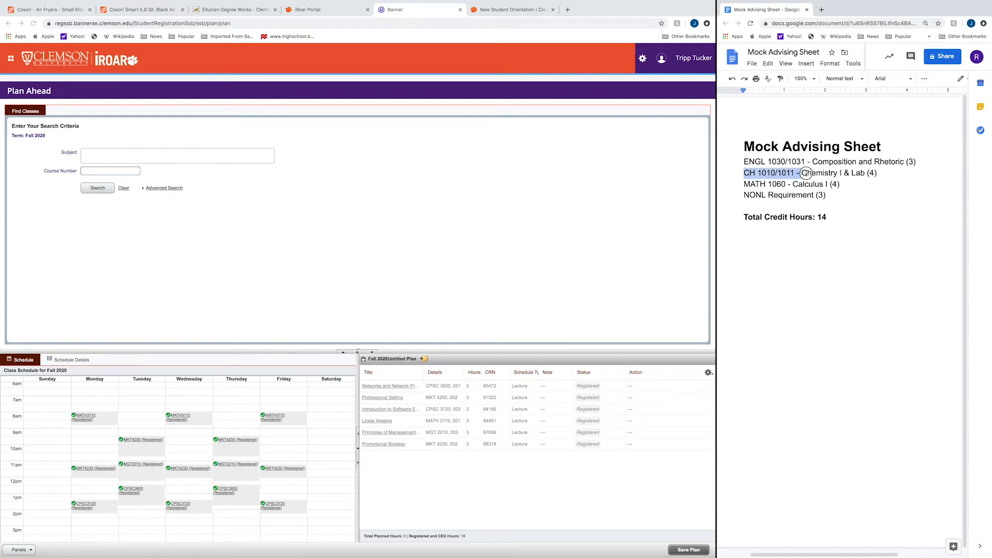
Search the Plan Ahead classes for subject CH-Chemistry with course number 1010.
click(165, 160)
text(chem)
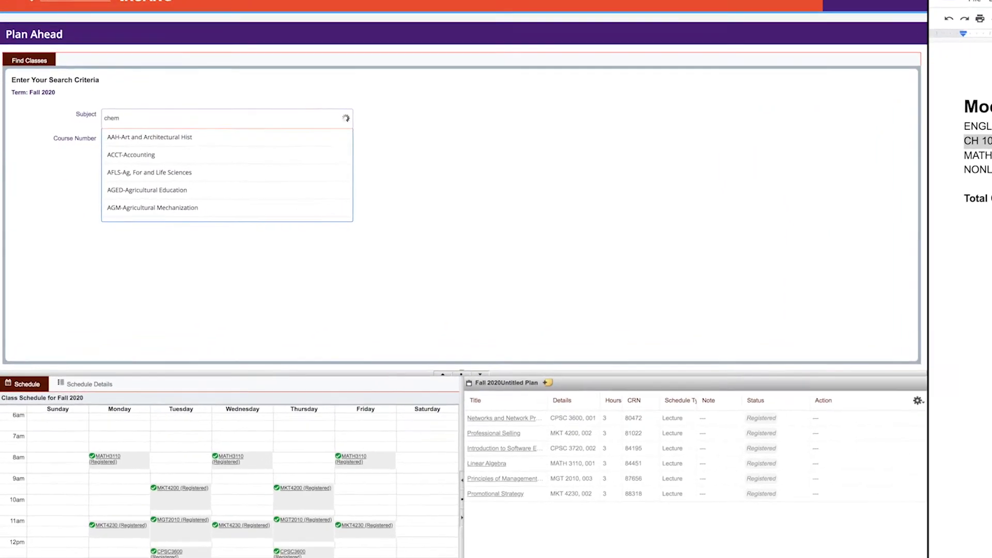
click(167, 153)
click(131, 138)
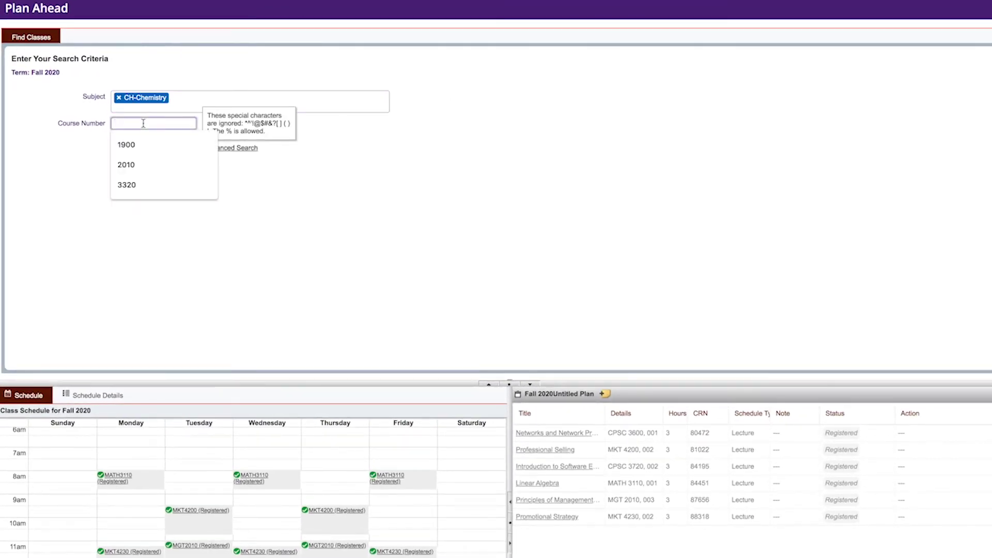
text(1010)
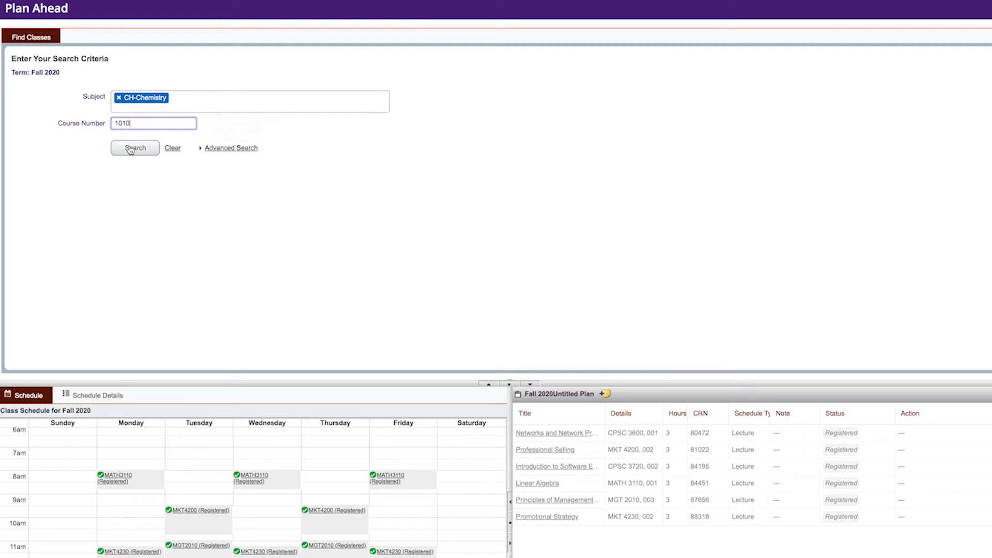
click(130, 149)
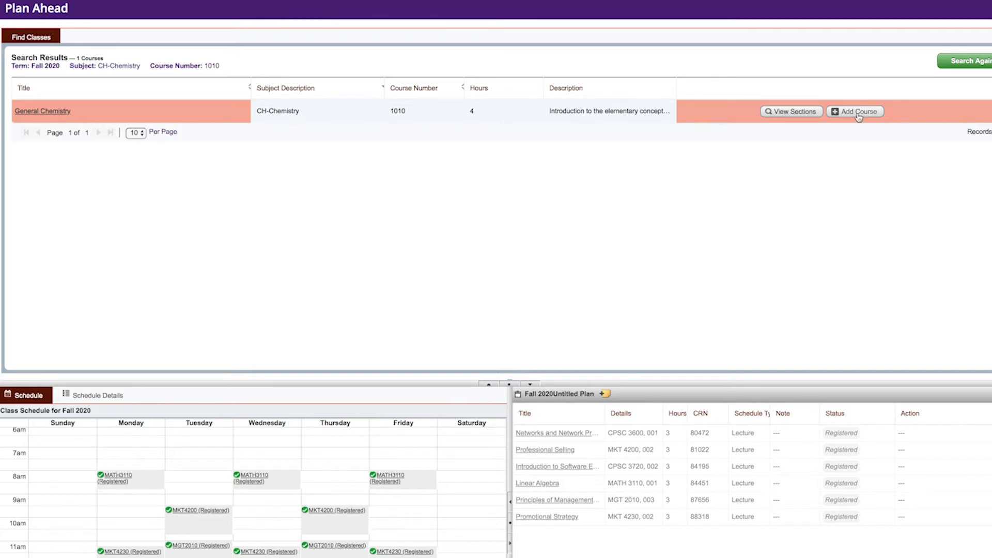
View the sections of General Chemistry and show 50 results per page.
click(794, 112)
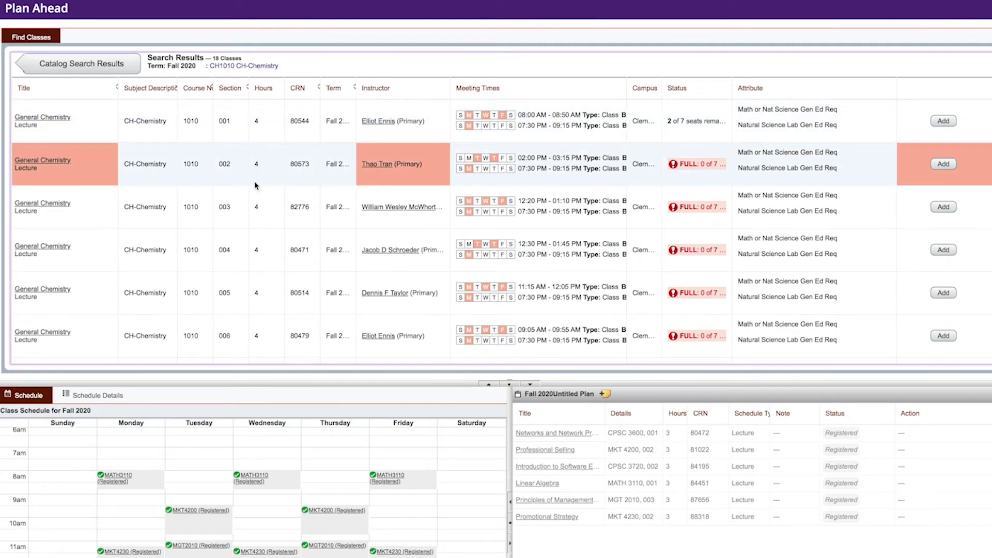
scroll(255, 185, down, 3)
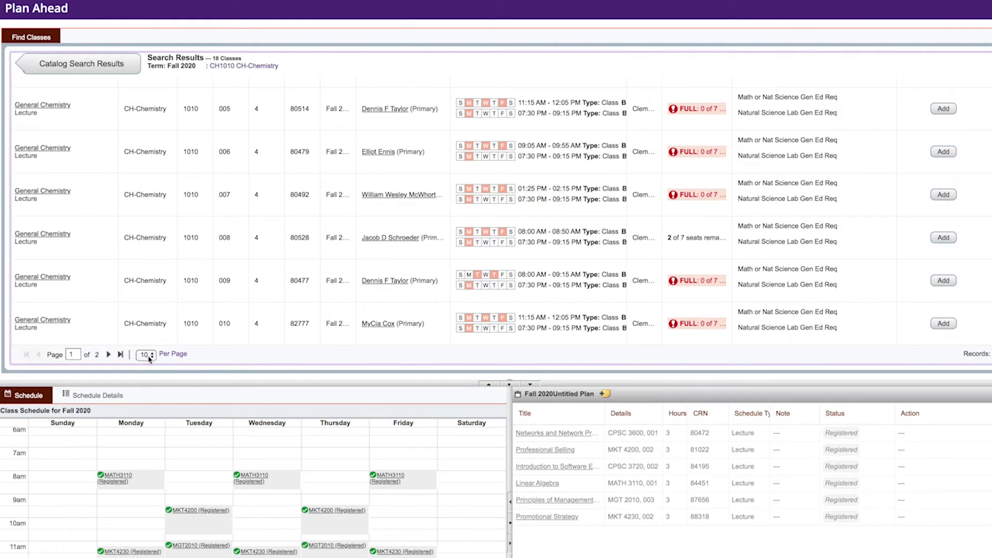
click(145, 355)
click(148, 387)
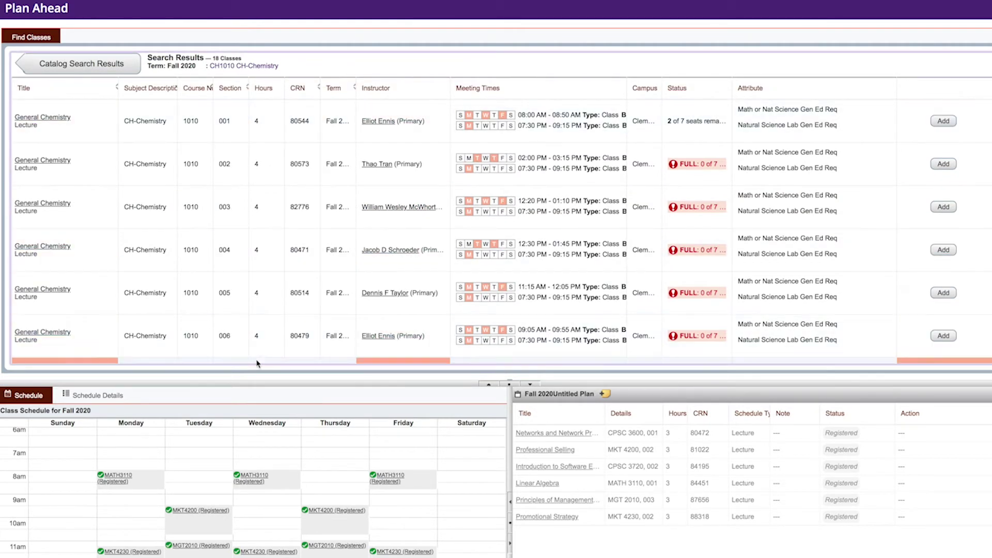
Review the CH 1010 section list, checking section numbers and seat availability.
scroll(248, 207, down, 10)
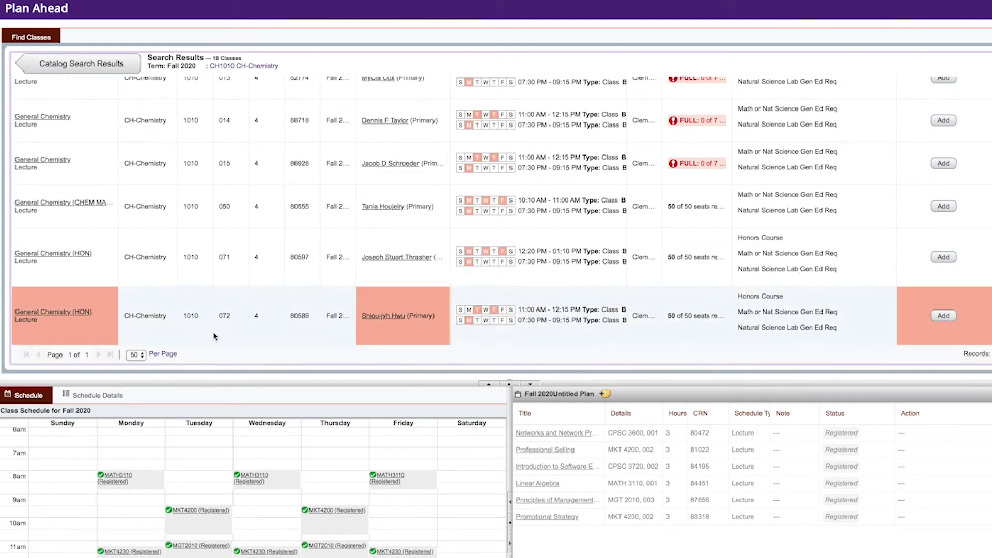
scroll(248, 222, up, 10)
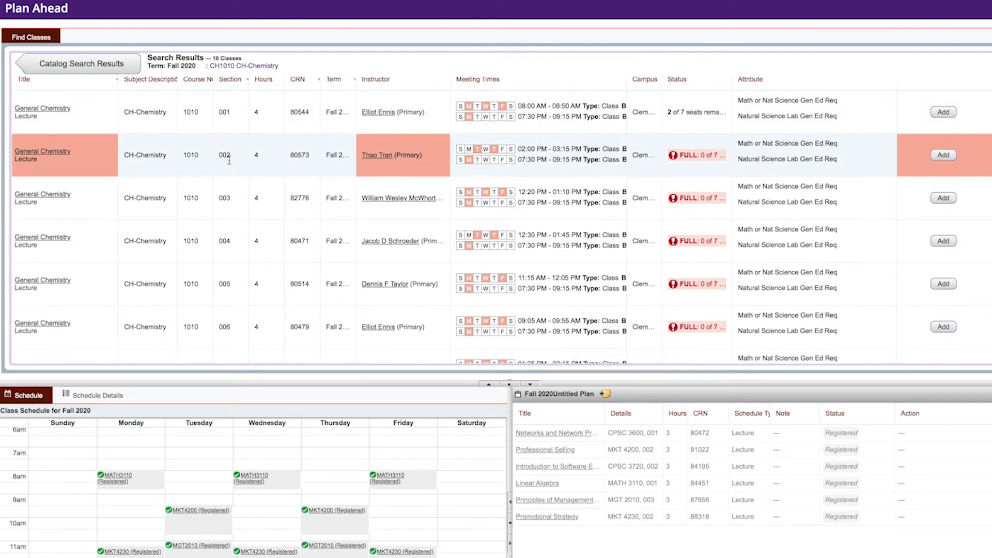
scroll(228, 160, down, 2)
scroll(230, 238, down, 1)
scroll(248, 165, up, 3)
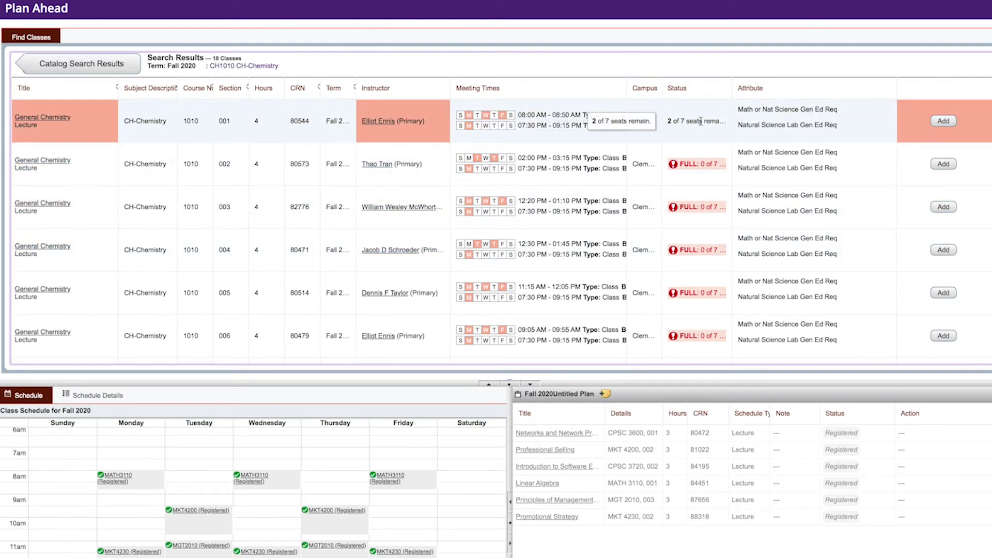
scroll(706, 127, down, 7)
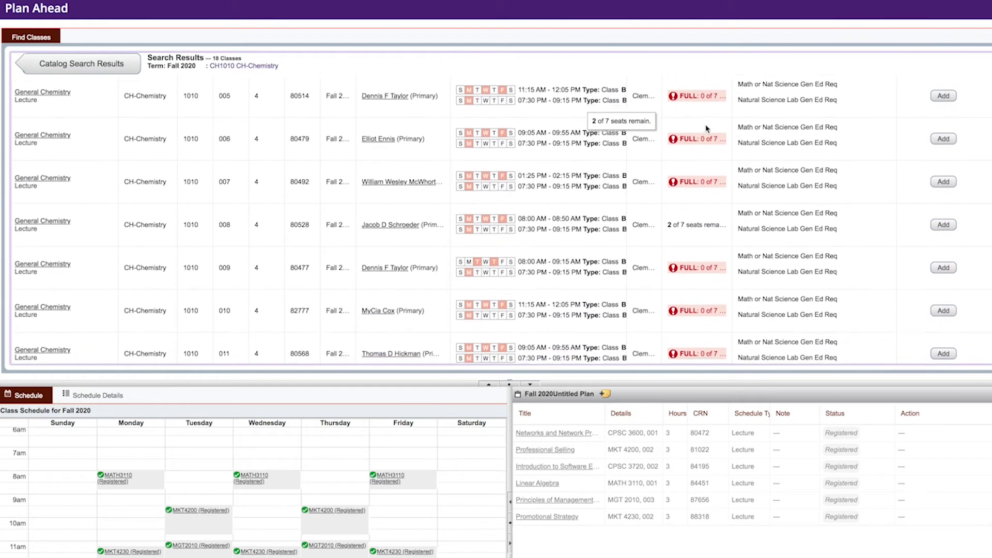
scroll(706, 128, up, 7)
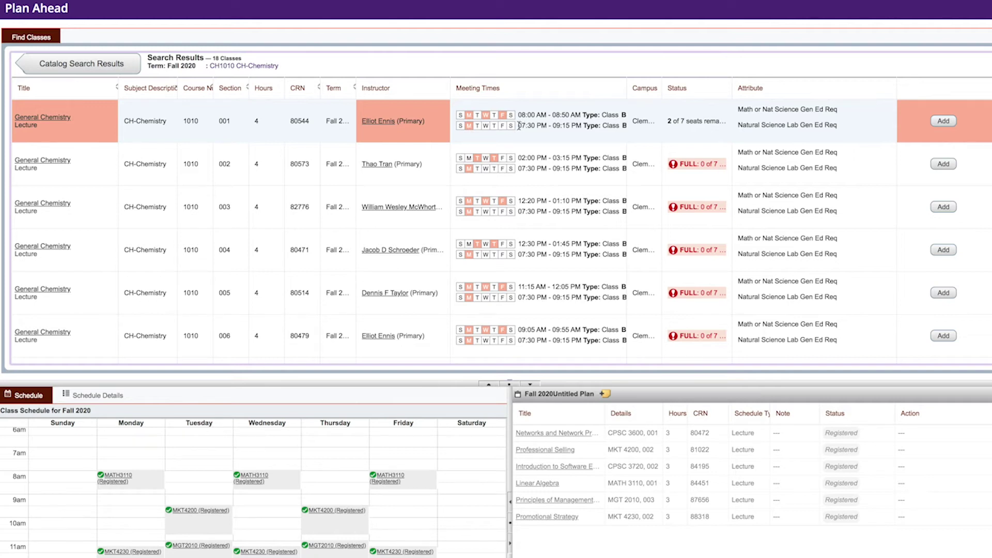
Examine the meeting days and times of CH 1010 sections 001, 002 and 004, including the 07:30 PM - 09:15 PM entry.
drag(517, 125, 574, 126)
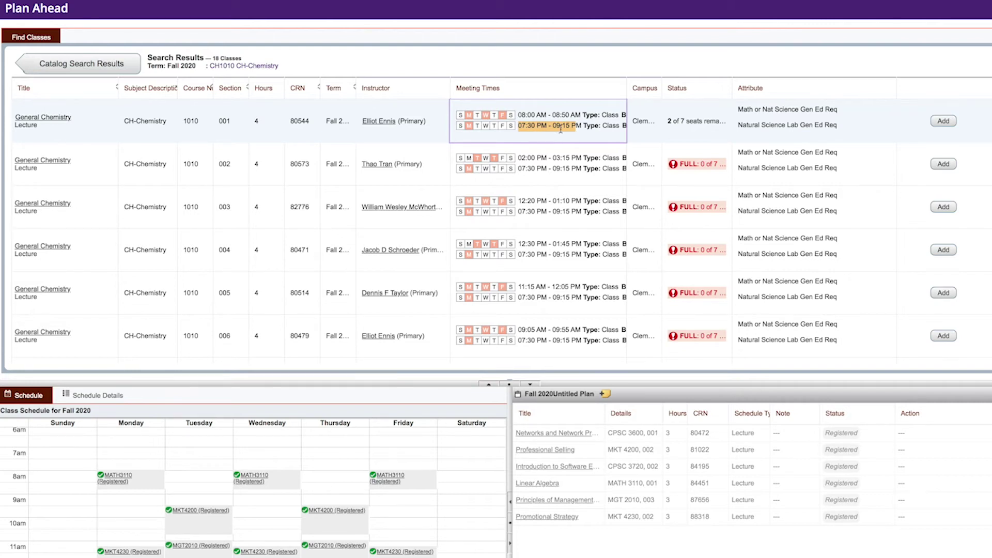
click(531, 129)
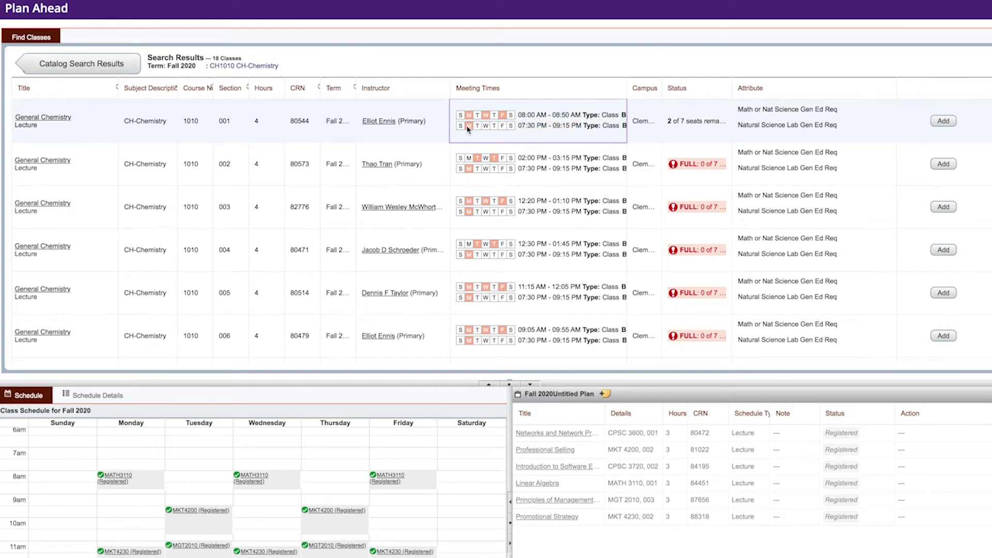
mouse_move(487, 129)
drag(570, 126, 224, 167)
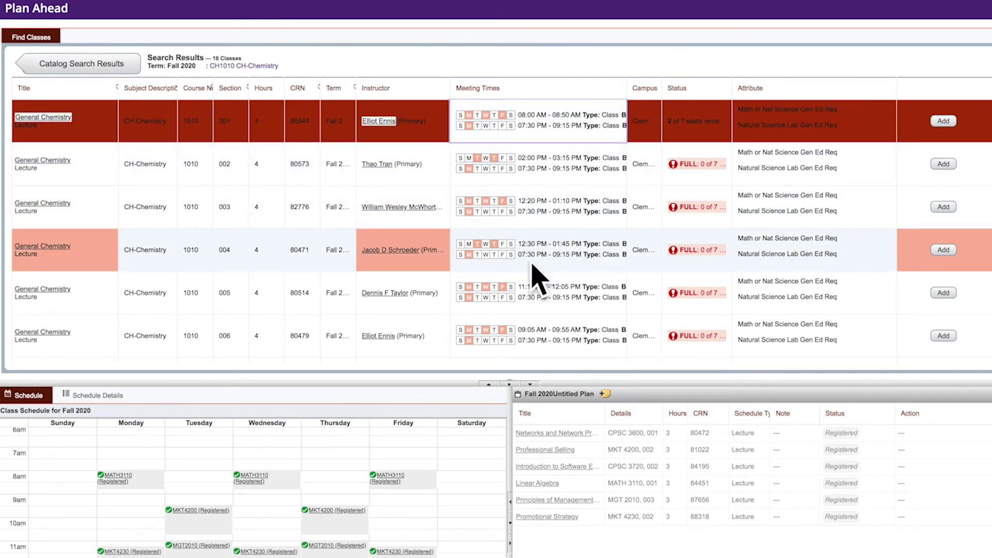
drag(518, 255, 581, 255)
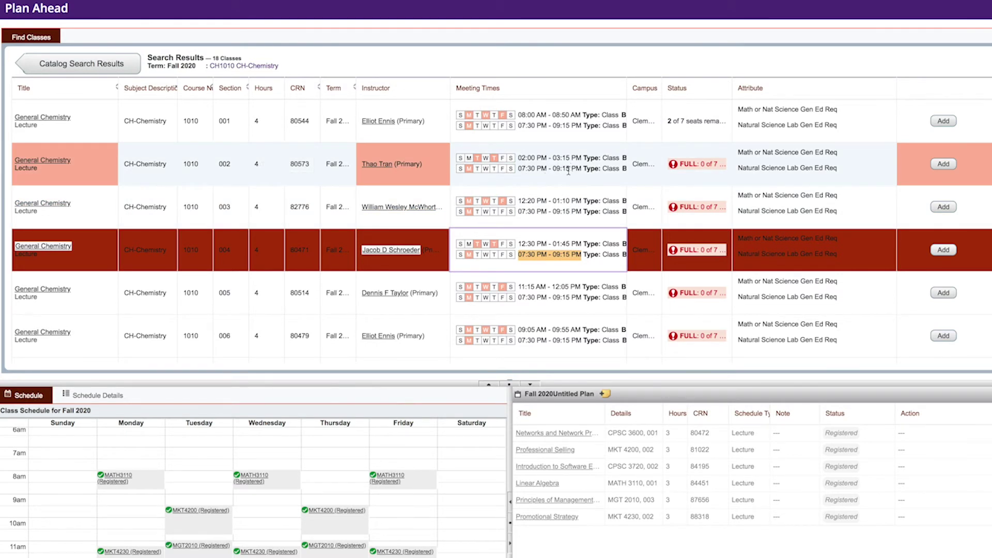
click(564, 181)
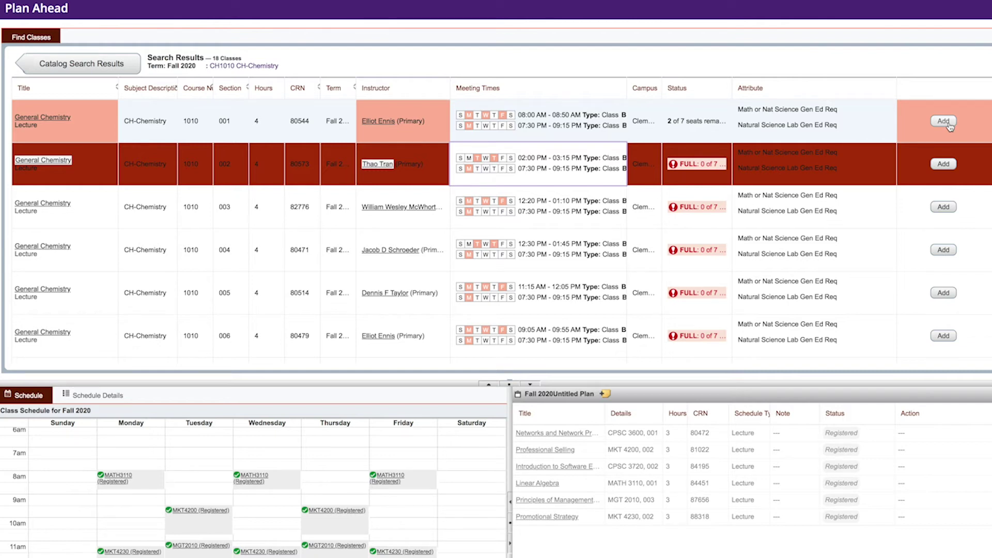
Open the class details of General Chemistry section 001 and check its restrictions.
click(46, 119)
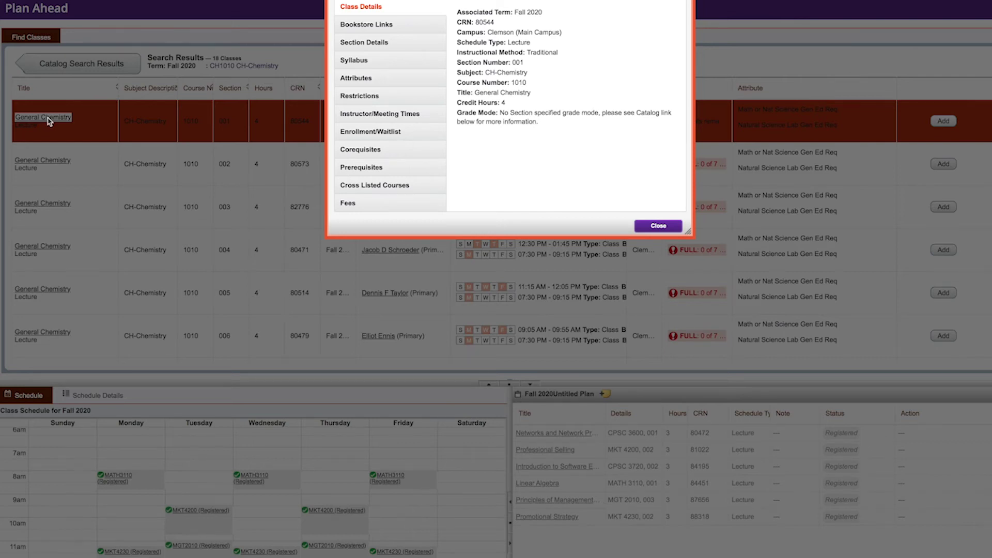
click(361, 96)
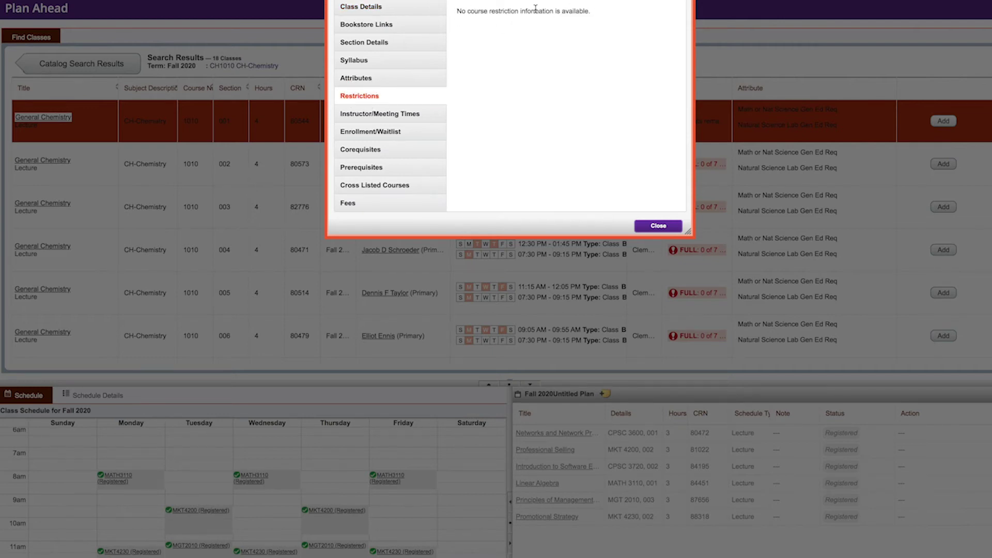
scroll(550, 17, down, 1)
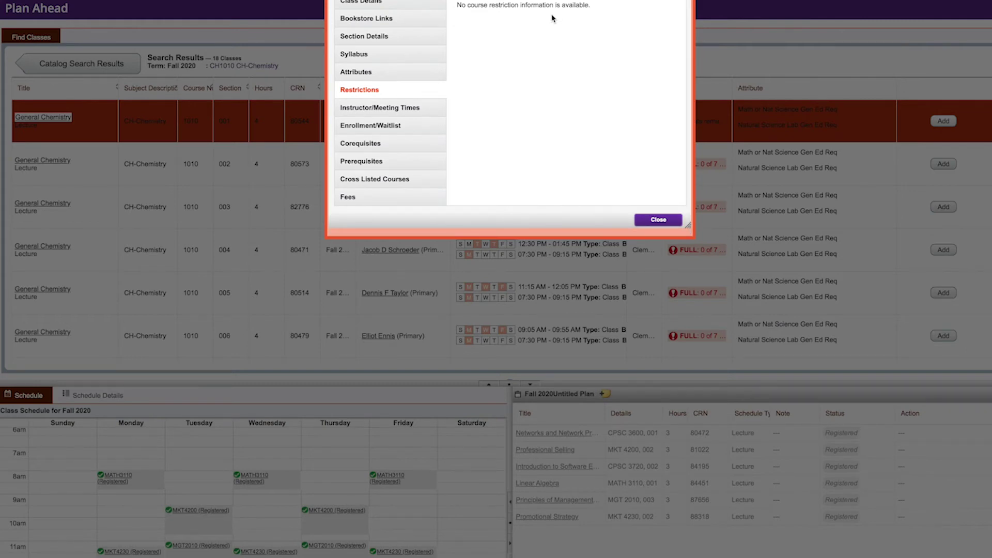
Open the class details of General Chemistry (HON) section 071 and check its restrictions.
click(658, 219)
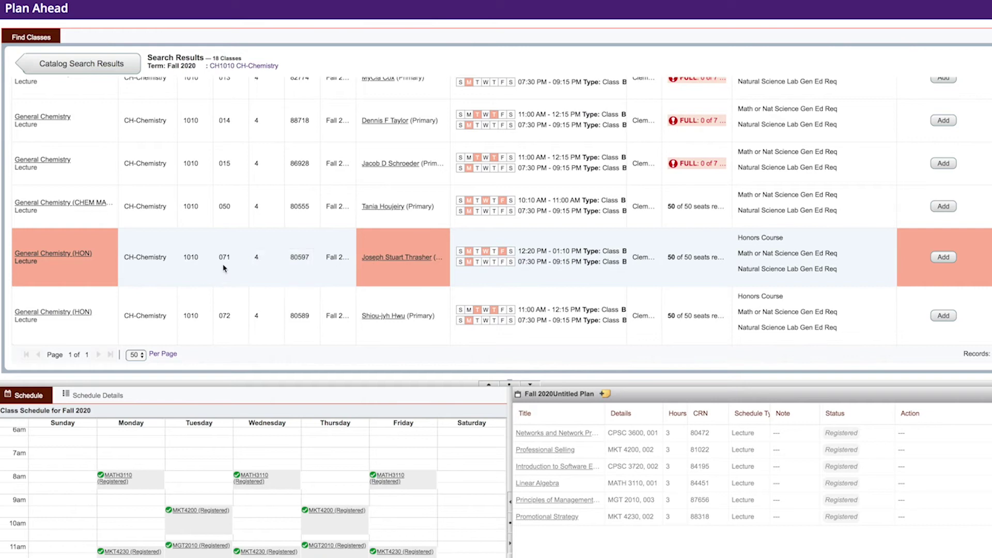
click(72, 254)
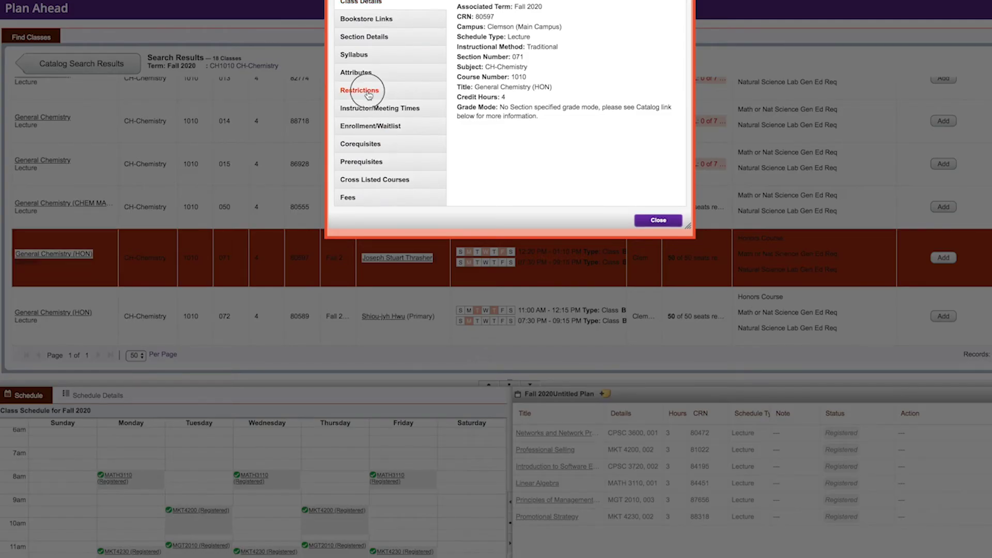
click(369, 94)
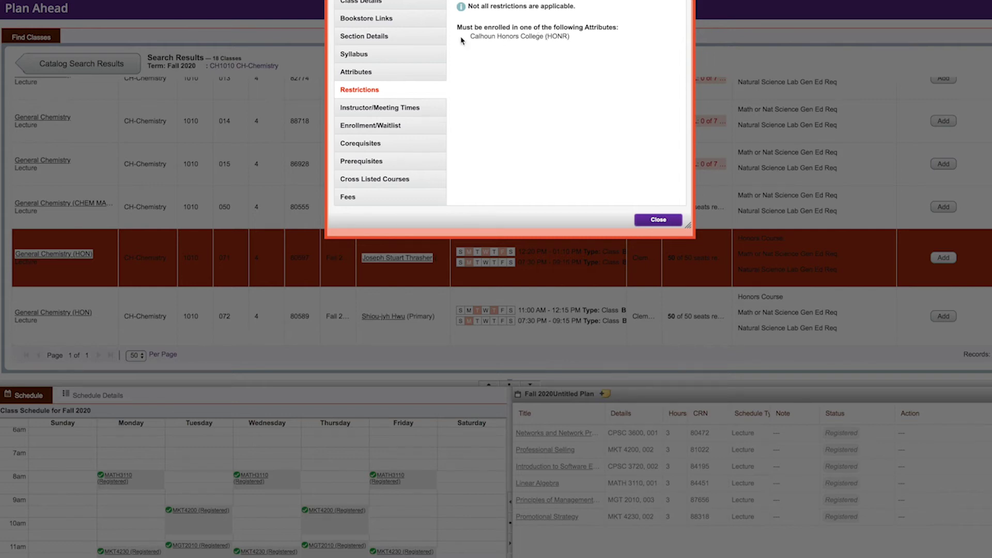
click(658, 219)
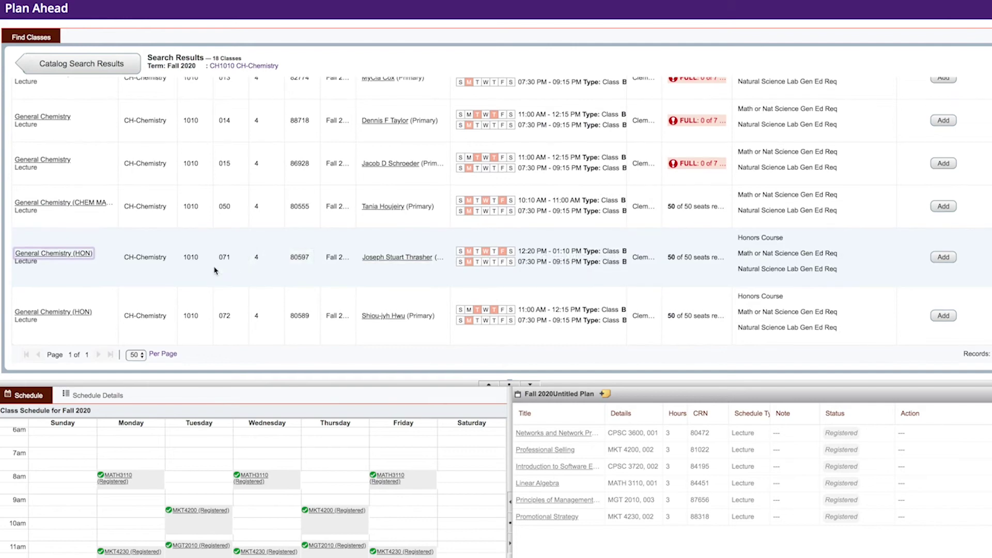
Open the class details of General Chemistry section 001 and check its corequisites.
scroll(218, 274, up, 10)
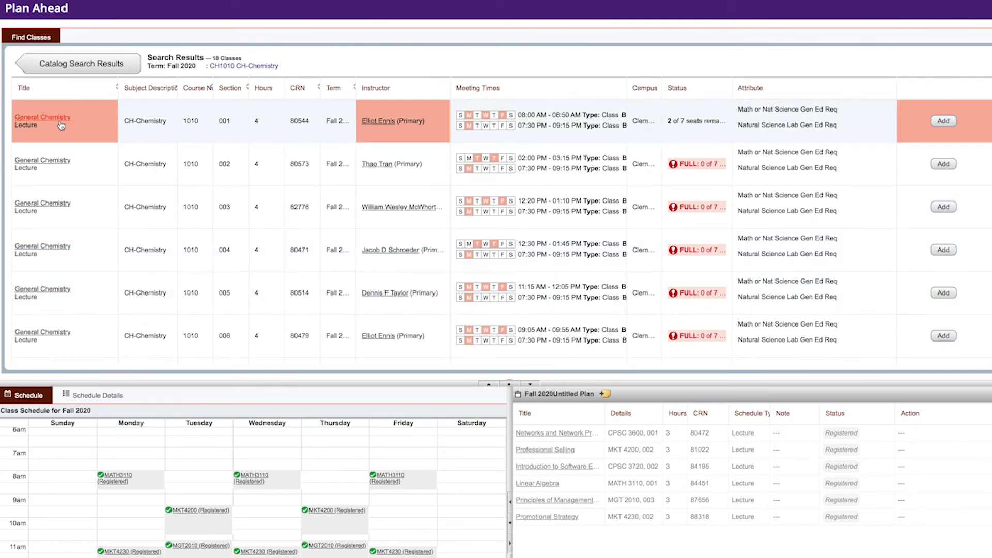
click(57, 117)
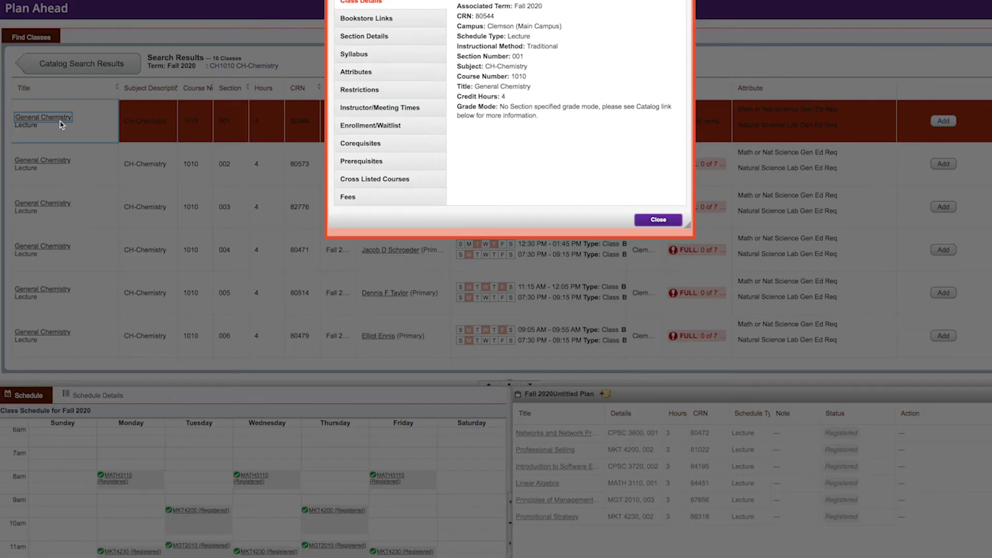
click(358, 147)
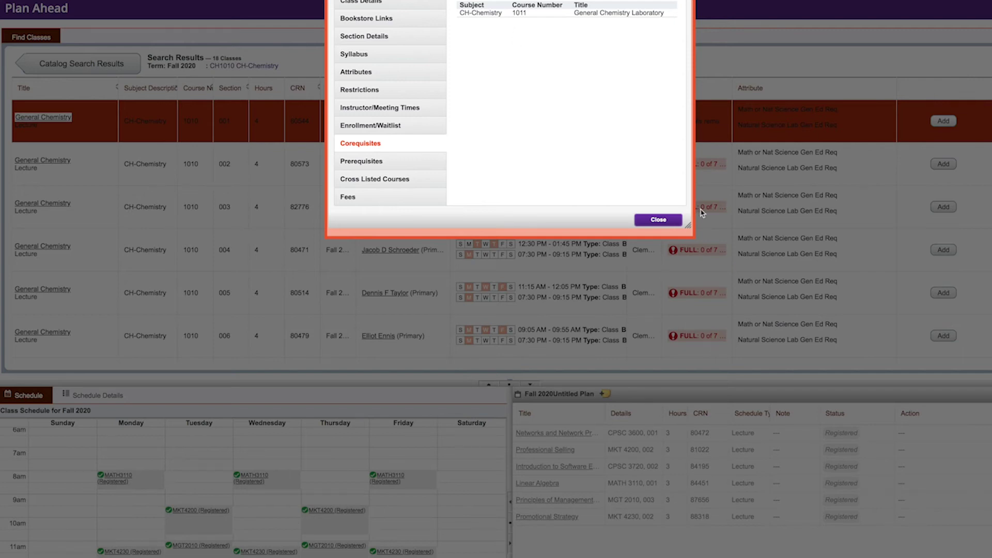
click(659, 220)
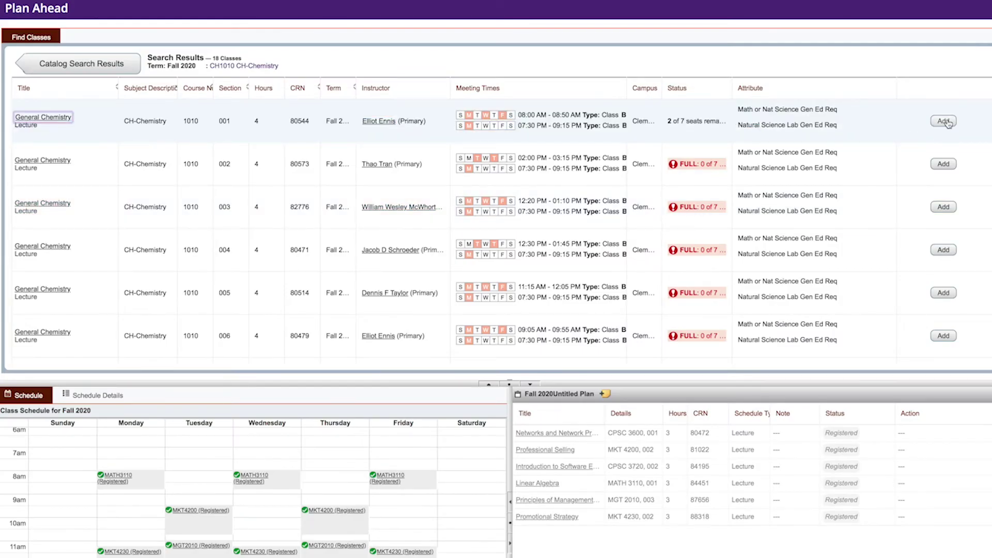
Add CH 1010 section 001 to the plan and save the plan as "Plan A".
click(943, 121)
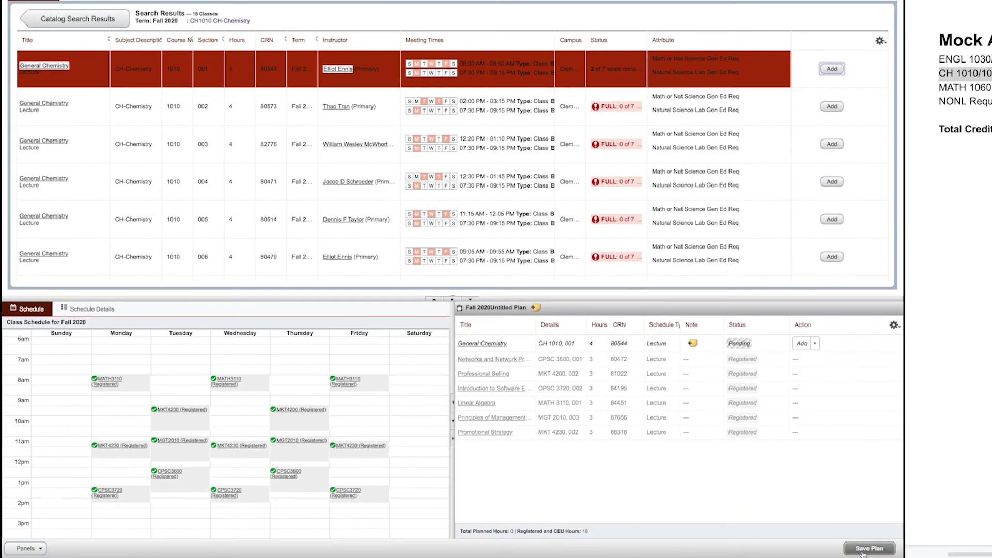
click(869, 548)
text(Plan A)
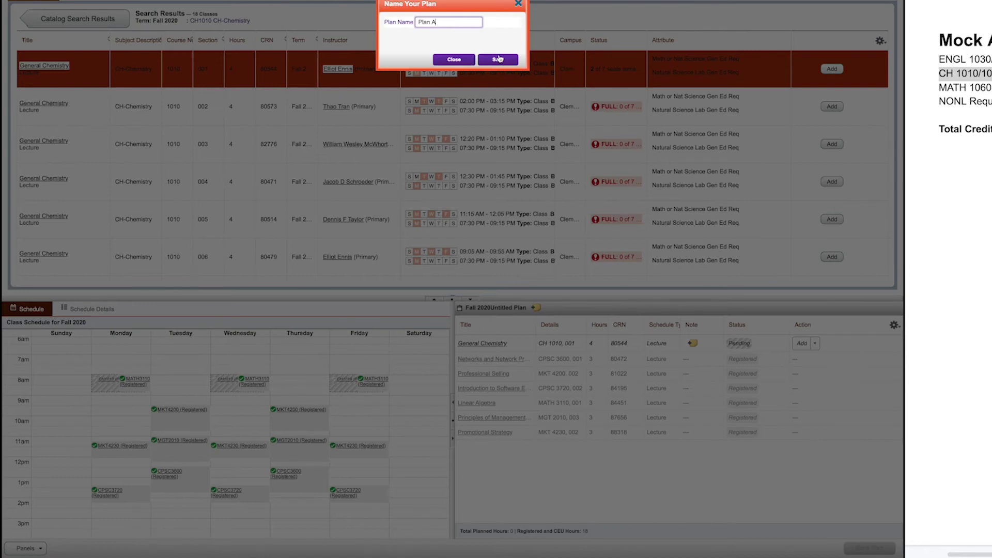
click(497, 60)
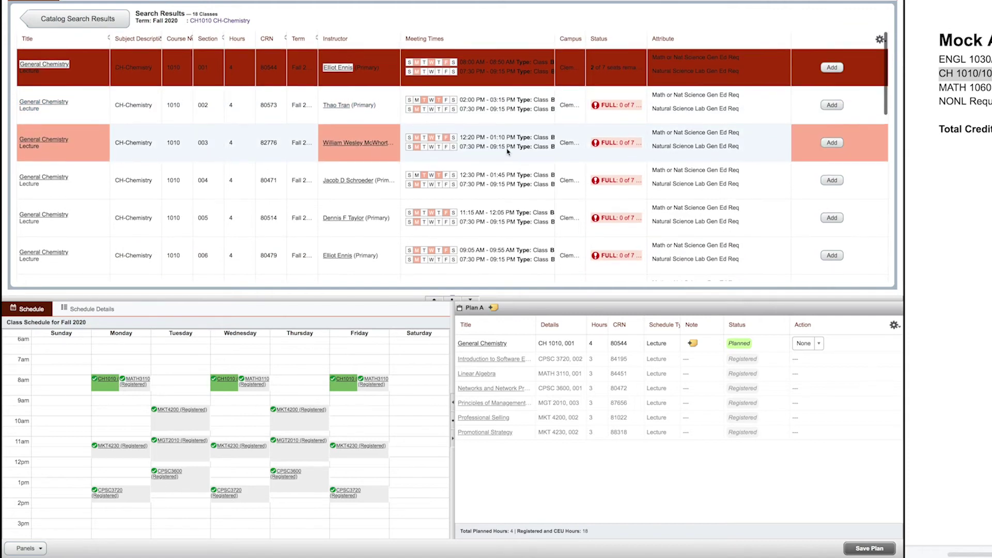
Search the CH-Chemistry subject for course number 1011 and view the sections of General Chemistry Laboratory.
click(115, 20)
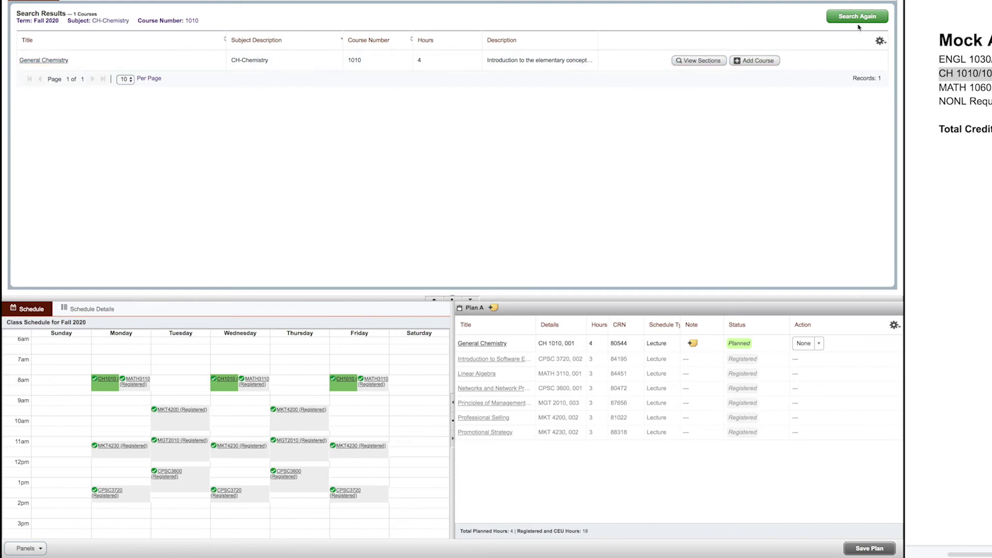
click(857, 17)
click(122, 71)
click(124, 92)
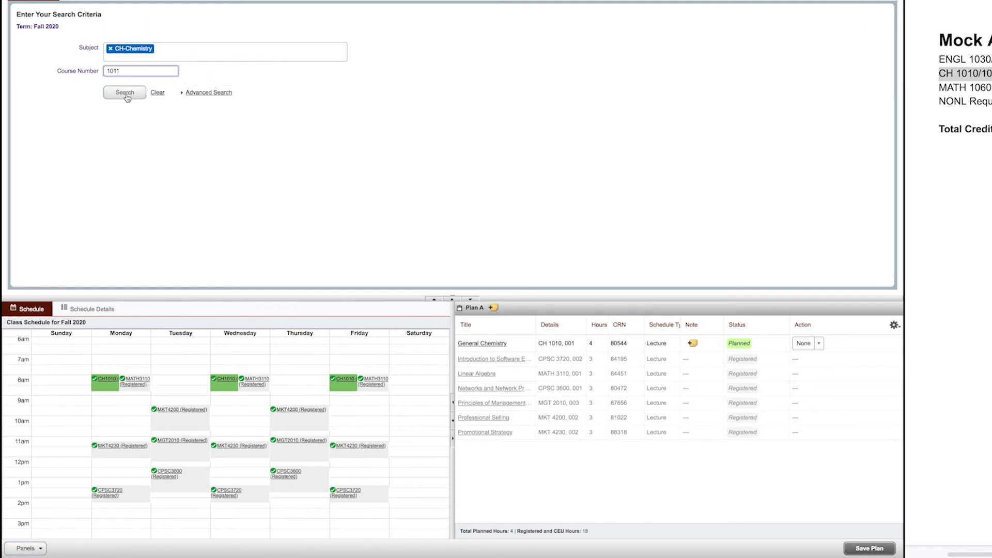
click(682, 62)
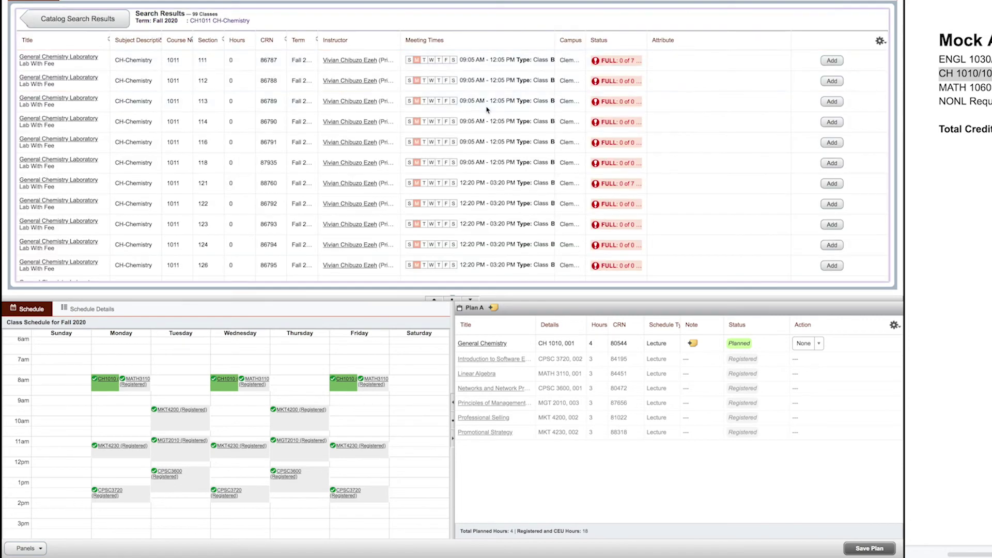
Browse the CH 1011 lab sections and check the restrictions, corequisites and prerequisites of section 231.
scroll(455, 152, down, 10)
scroll(454, 152, down, 3)
scroll(516, 150, up, 15)
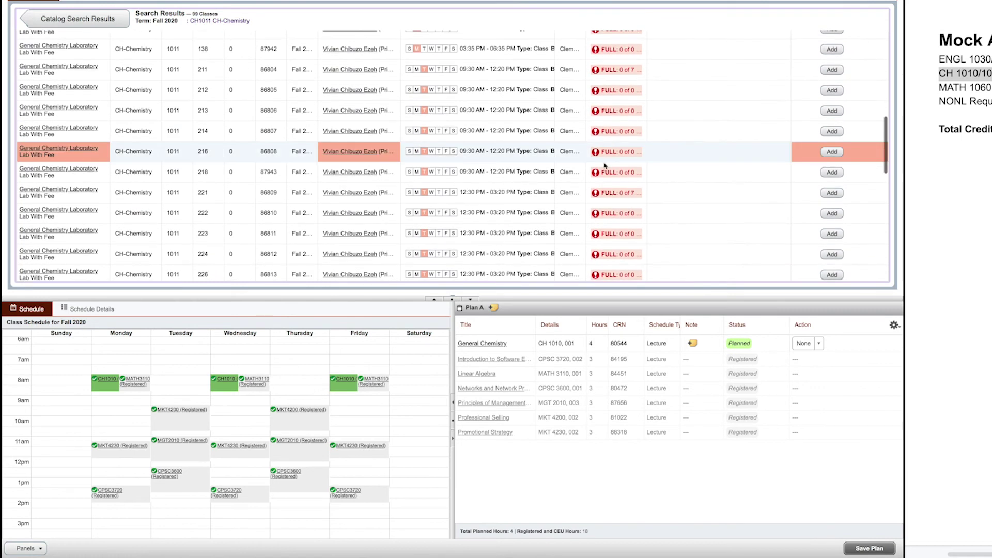
scroll(603, 163, down, 6)
scroll(603, 163, down, 3)
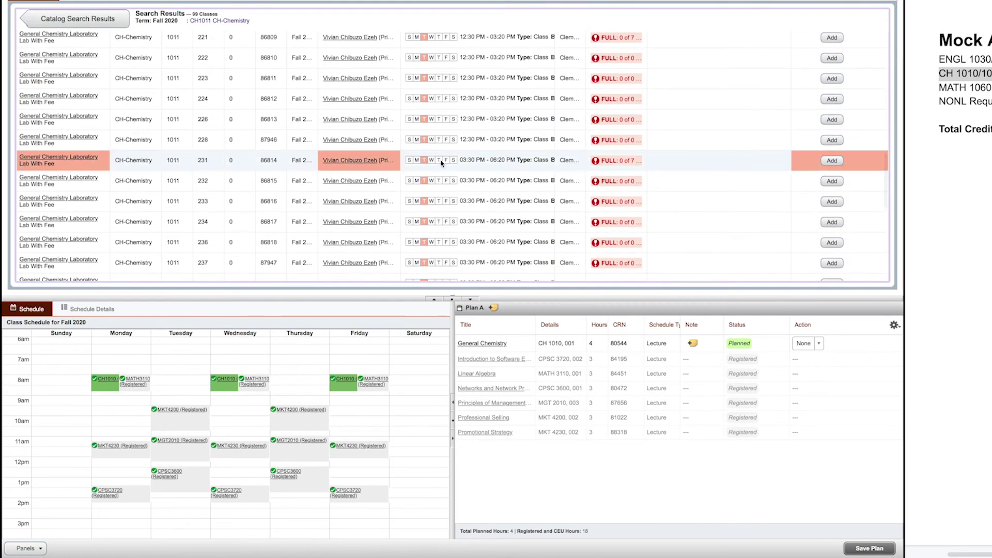
click(77, 159)
click(329, 88)
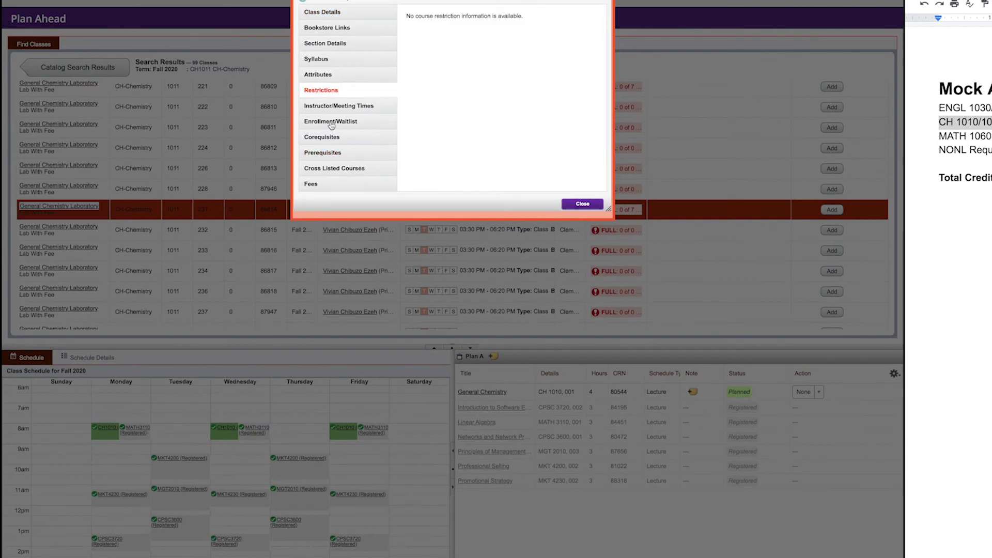
click(322, 137)
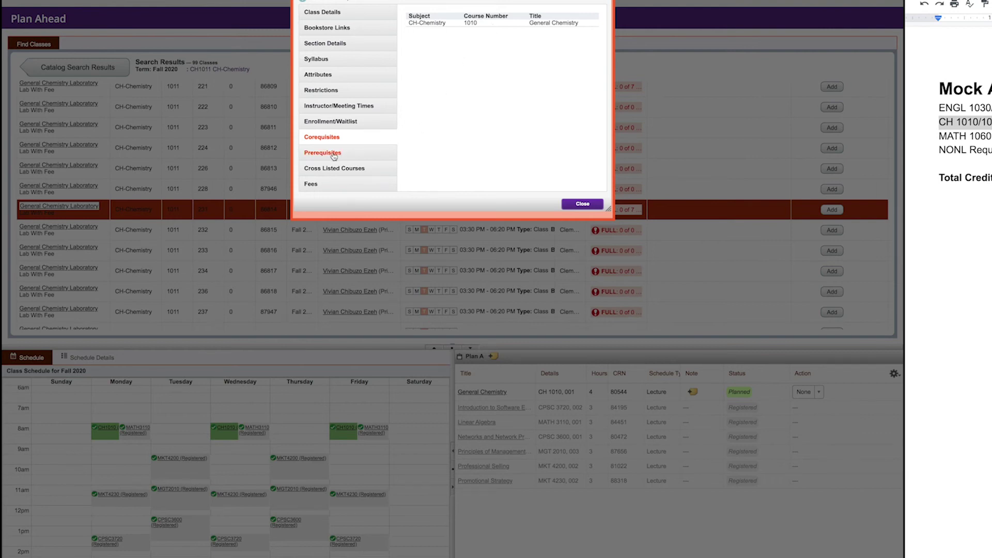
click(317, 153)
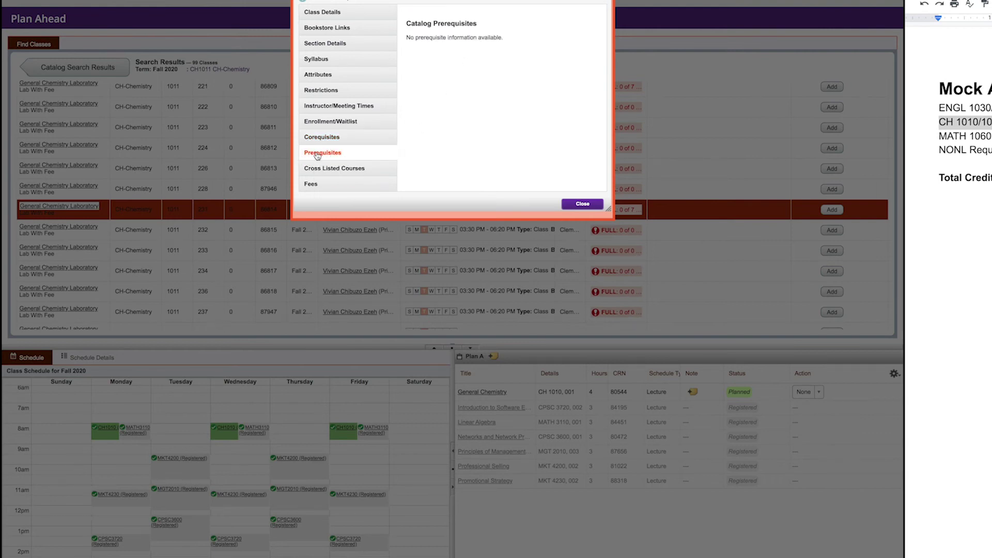
click(570, 206)
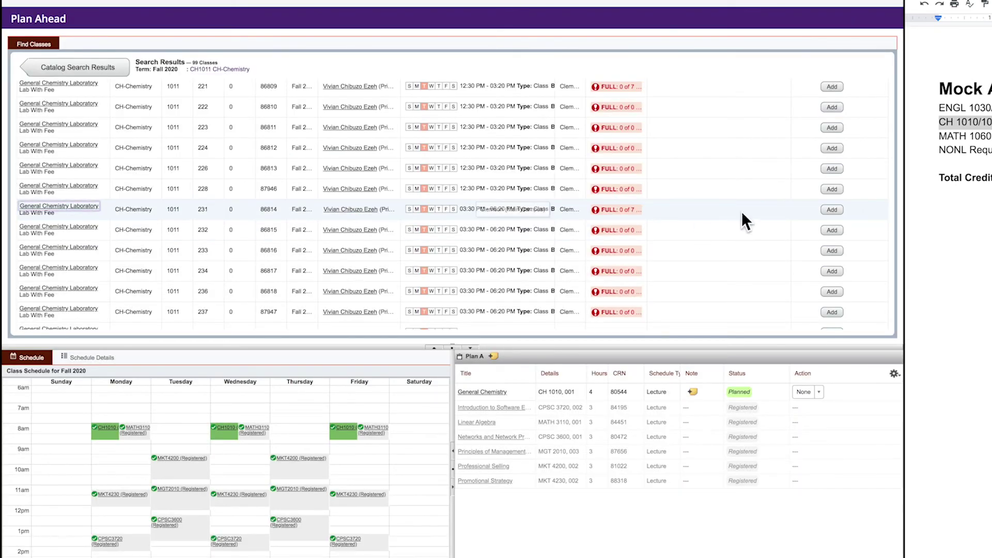
Add CH 1011 section 231 to Plan A, save the plan and view the lab's time in the weekly schedule.
click(833, 210)
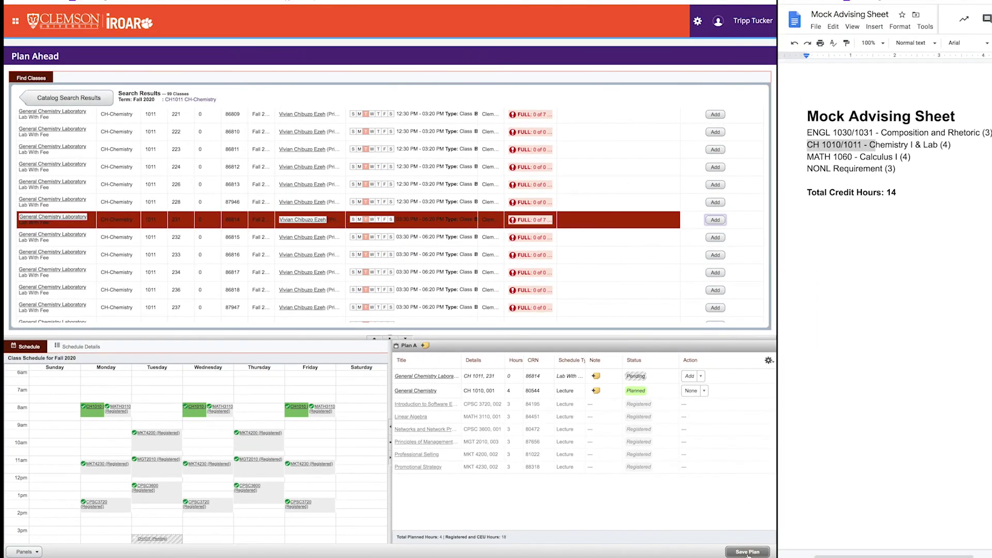
click(747, 551)
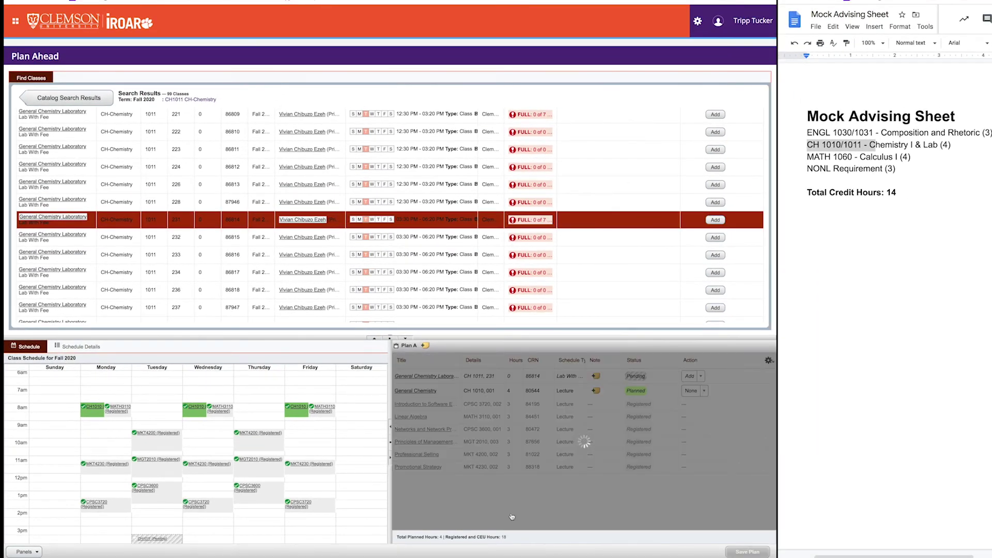
scroll(211, 456, down, 1)
scroll(211, 457, down, 1)
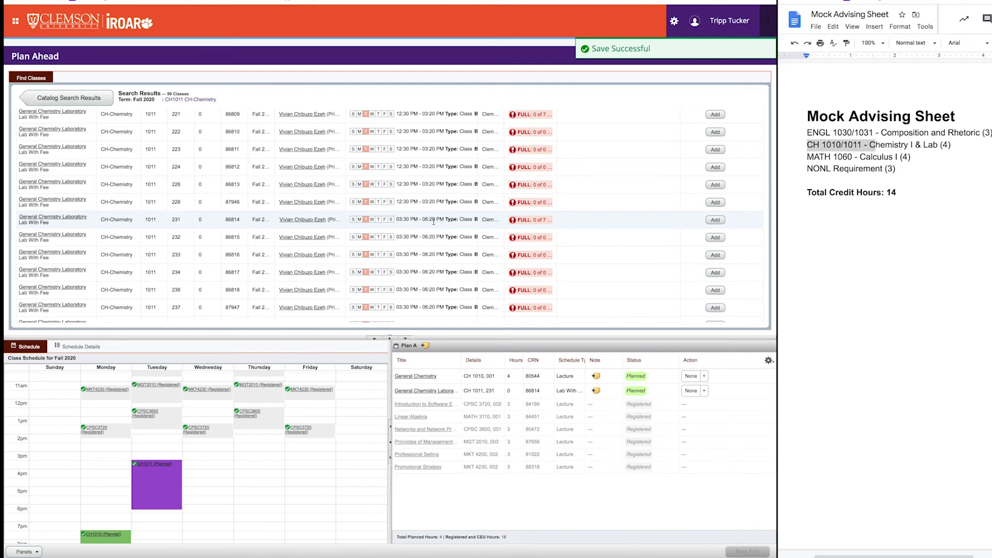
Delete General Chemistry Laboratory CH 1011 section 231 from Plan A and save the plan.
click(703, 390)
click(702, 416)
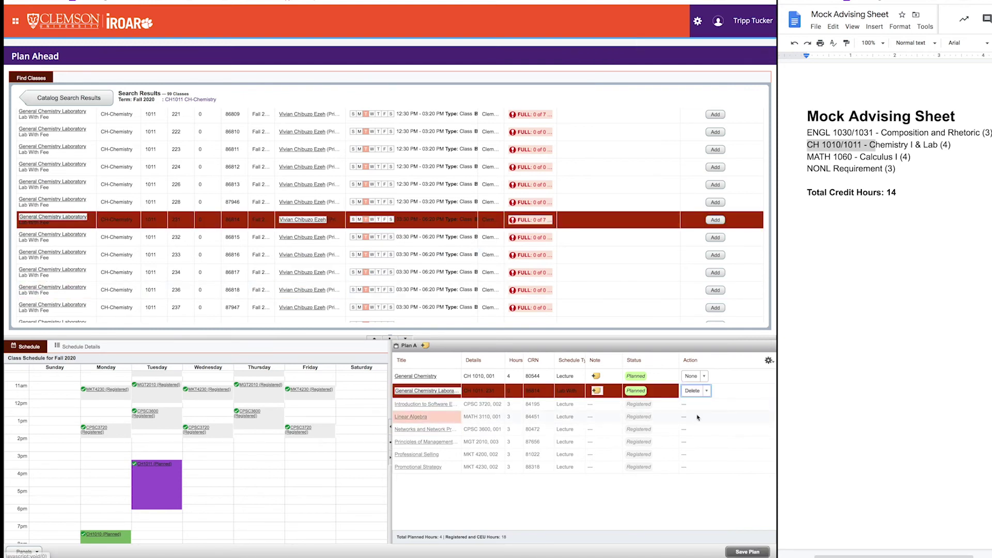
click(747, 552)
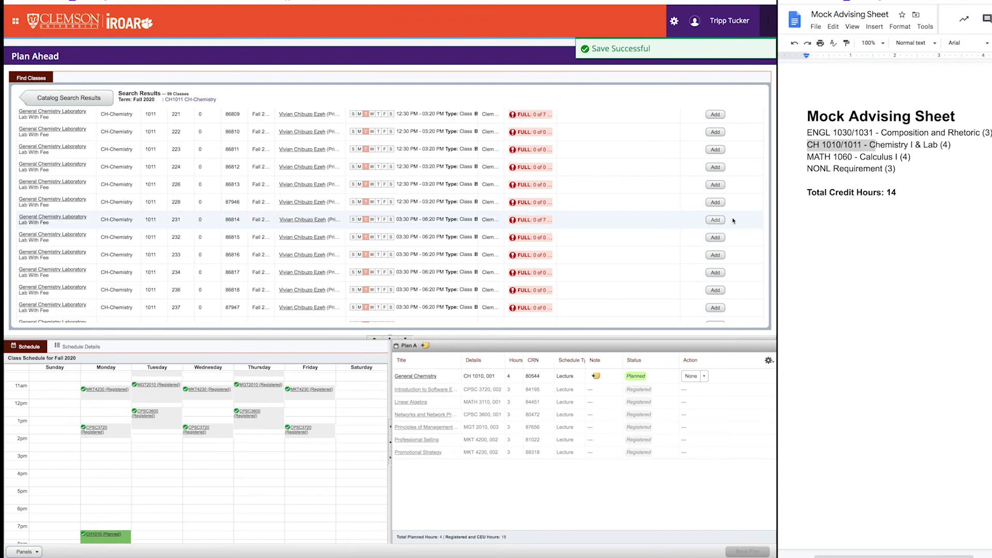
Add CH 1011 section 231 back to Plan A, save the plan and return to the catalog search results.
click(715, 220)
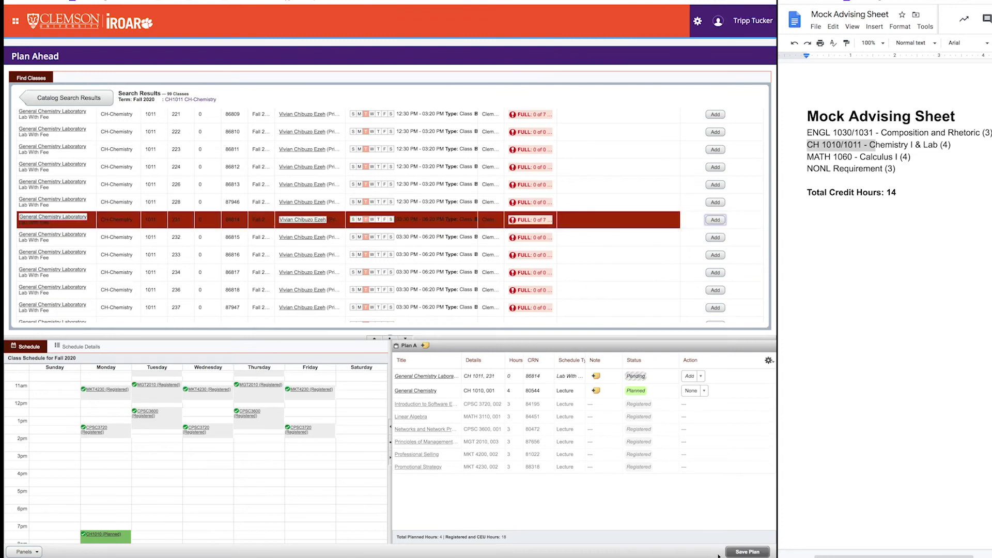
click(747, 552)
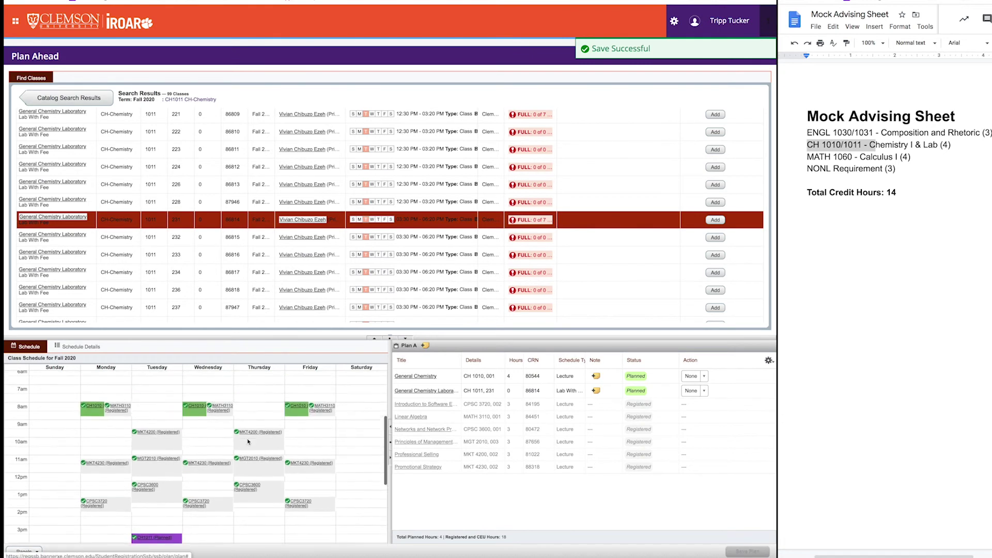
click(78, 98)
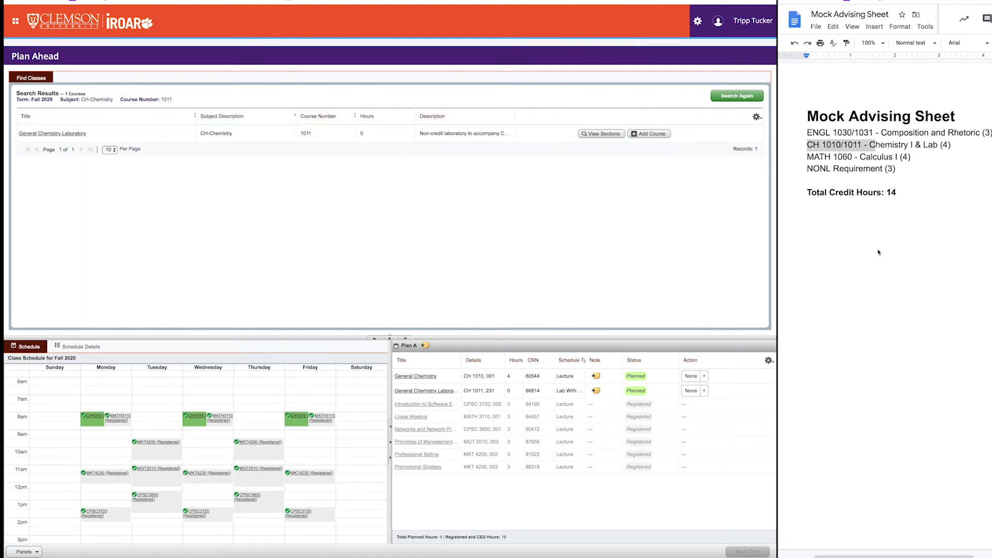
Highlight ENGL 1030/1031 and then NONL Requirement in the Mock Advising Sheet.
click(913, 174)
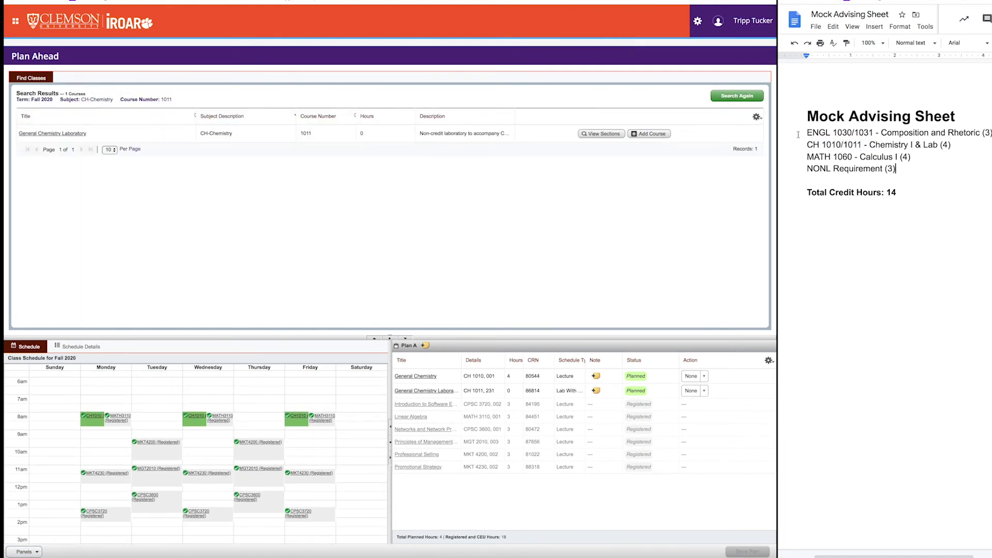
drag(807, 133, 873, 133)
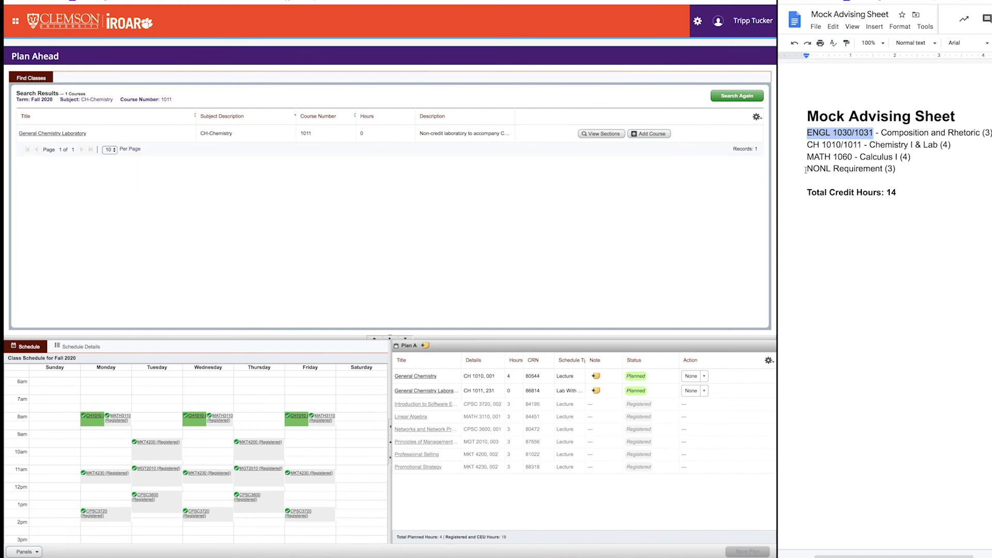
drag(807, 168, 885, 169)
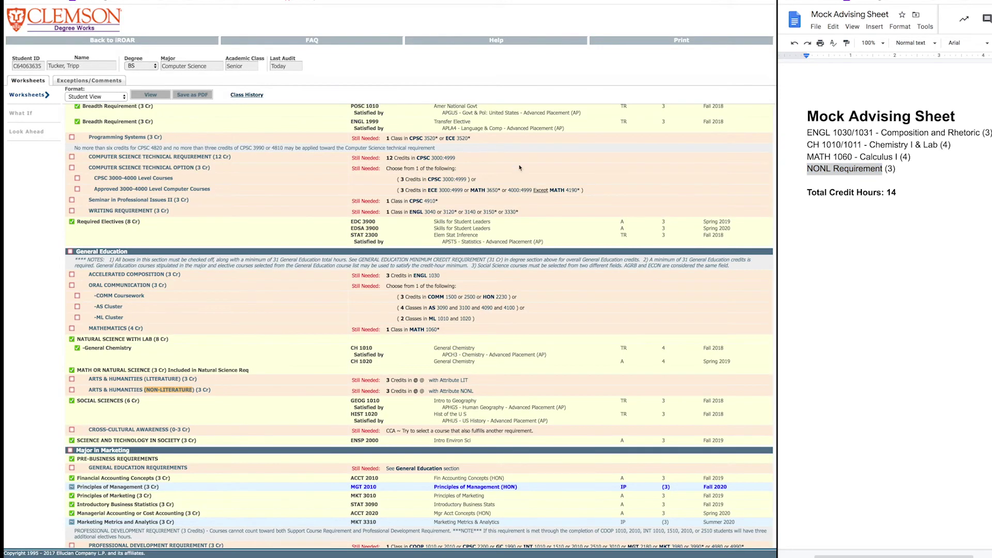
Locate the Arts & Humanities (Non-Literature) requirement in the Degree Works audit and browse the courses with attribute NONL.
click(809, 169)
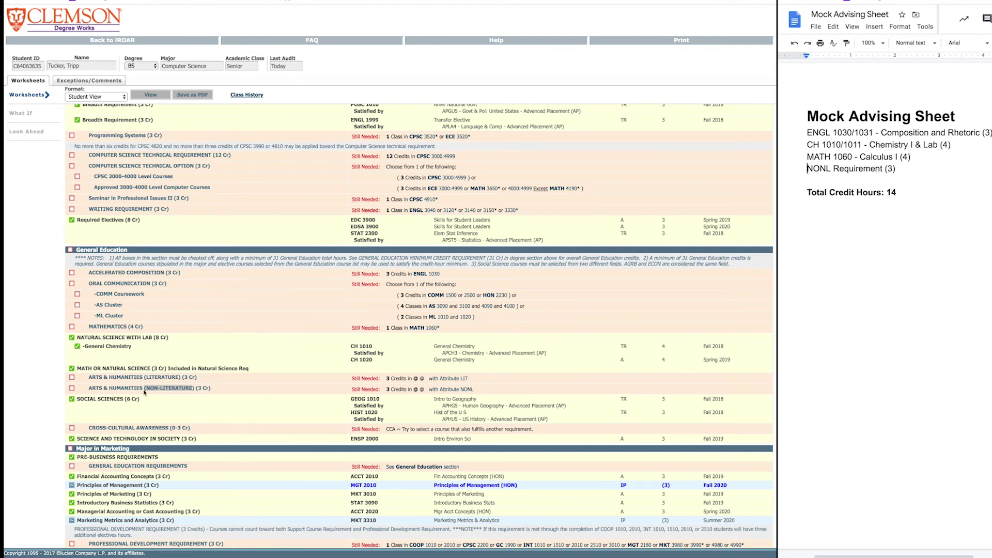
click(173, 394)
drag(145, 388, 182, 389)
click(211, 381)
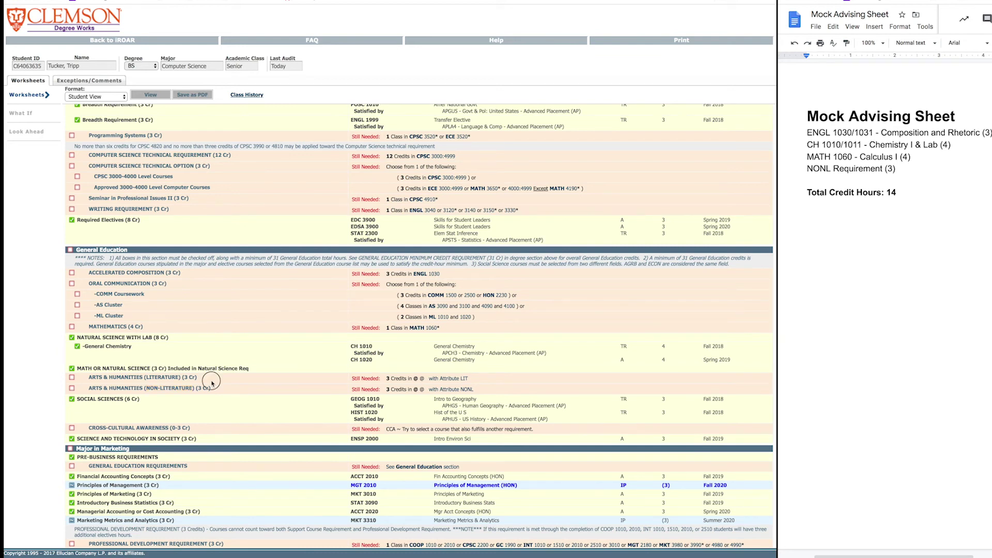
click(460, 391)
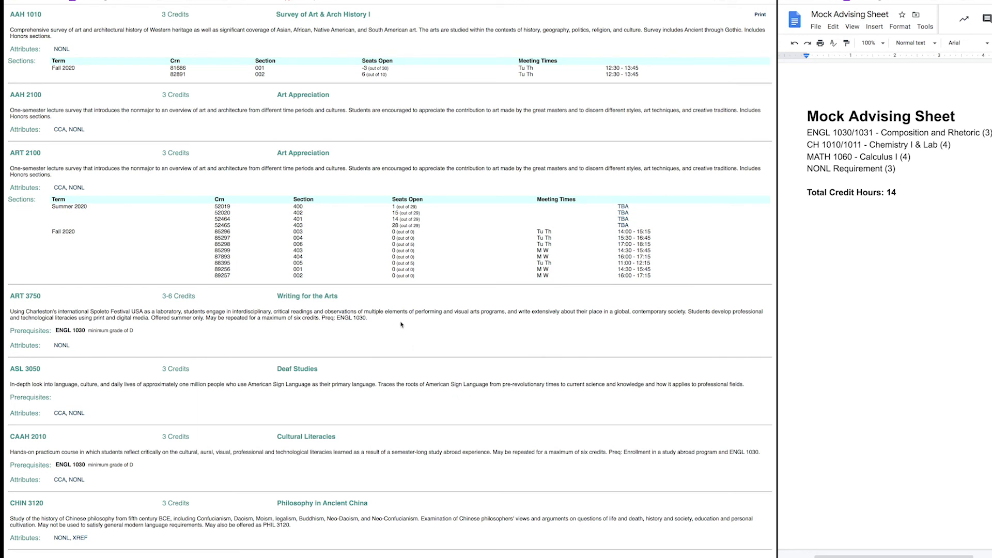
scroll(401, 323, down, 9)
scroll(398, 321, down, 2)
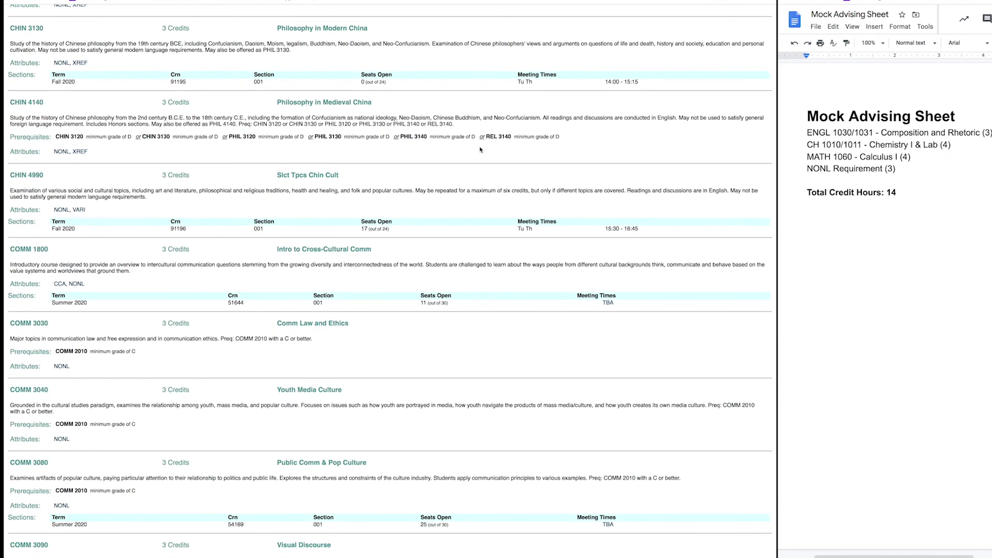
Browse the NONL course list to ENGL 3570 Film and highlight its Fall 2020 sections.
scroll(480, 150, down, 12)
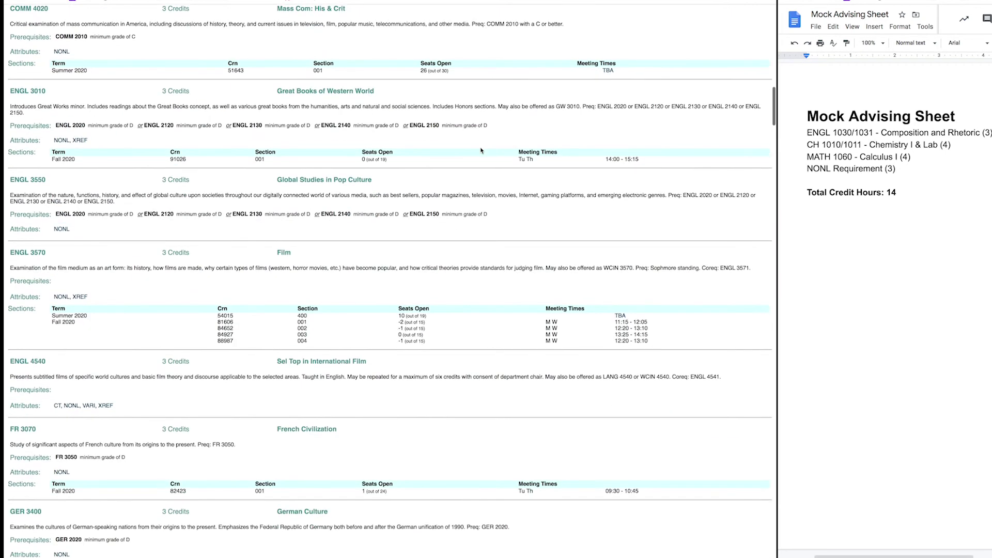
scroll(481, 151, down, 2)
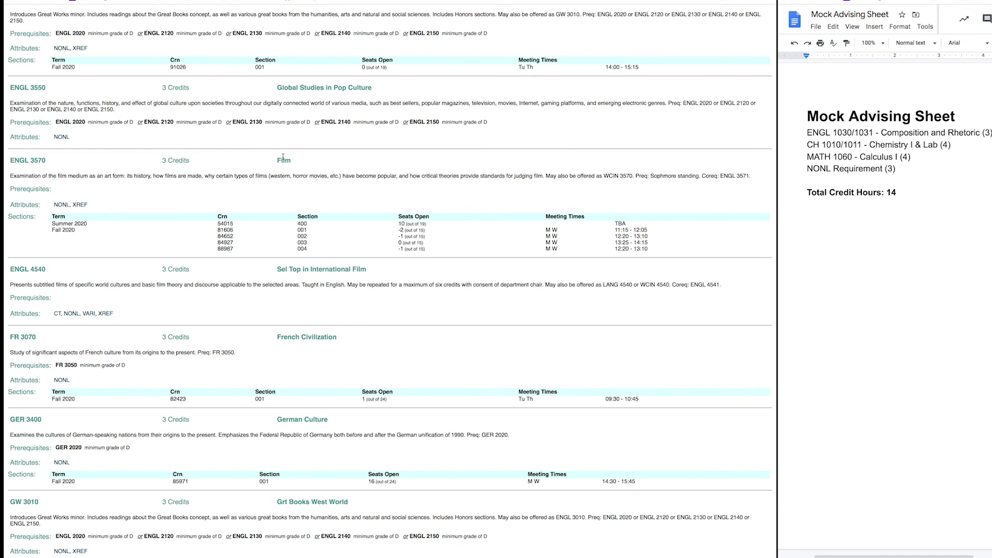
drag(52, 230, 440, 259)
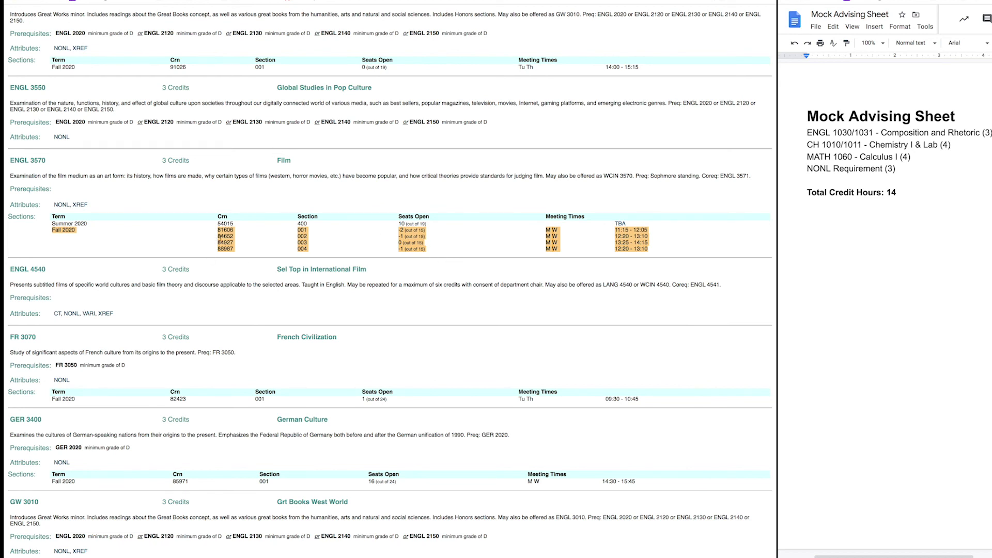
click(243, 184)
Browse further through the NONL courses to PHIL 1010 Intro to Philosophic Problems and highlight its Fall 2020 term label.
scroll(244, 187, down, 15)
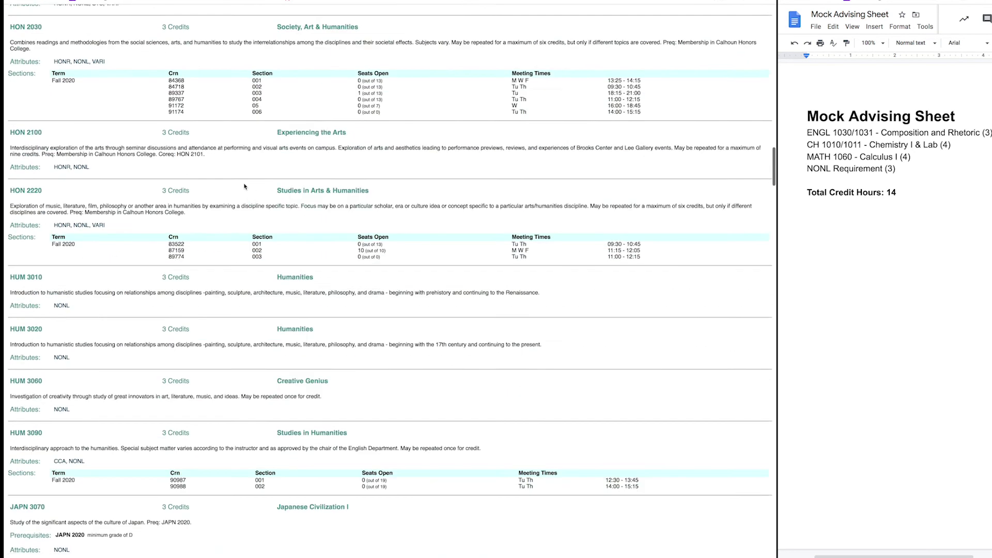
scroll(245, 186, down, 7)
scroll(245, 185, up, 20)
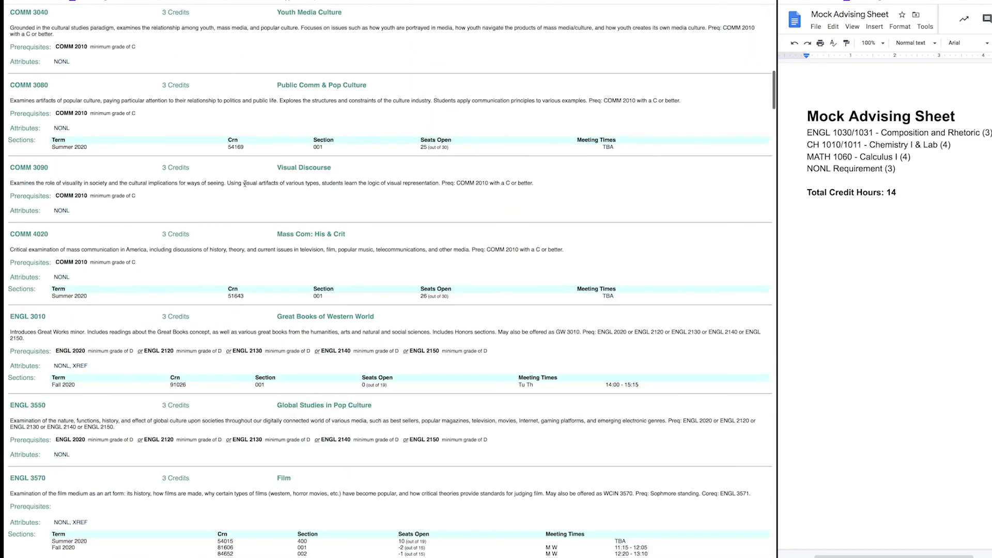
scroll(245, 184, up, 2)
scroll(246, 186, down, 6)
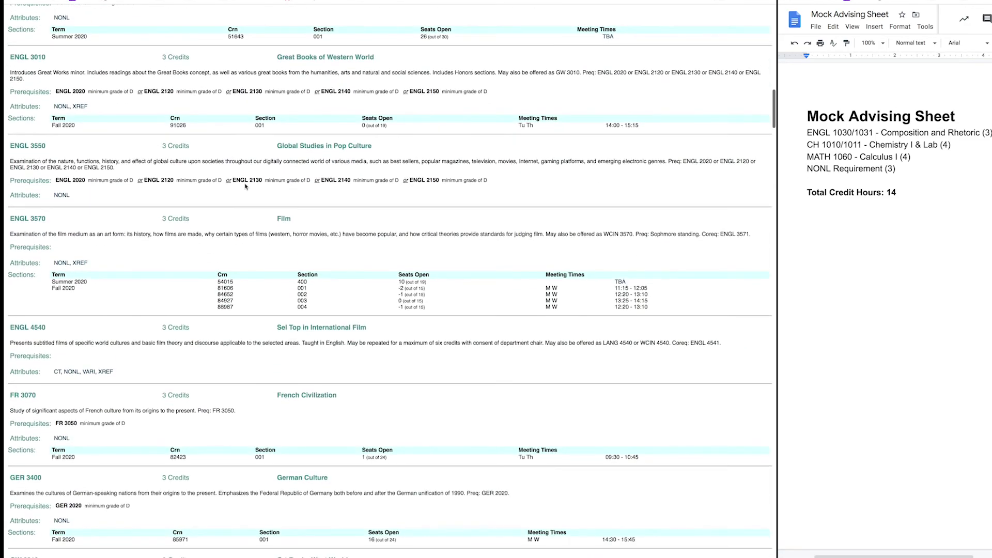
scroll(245, 186, down, 15)
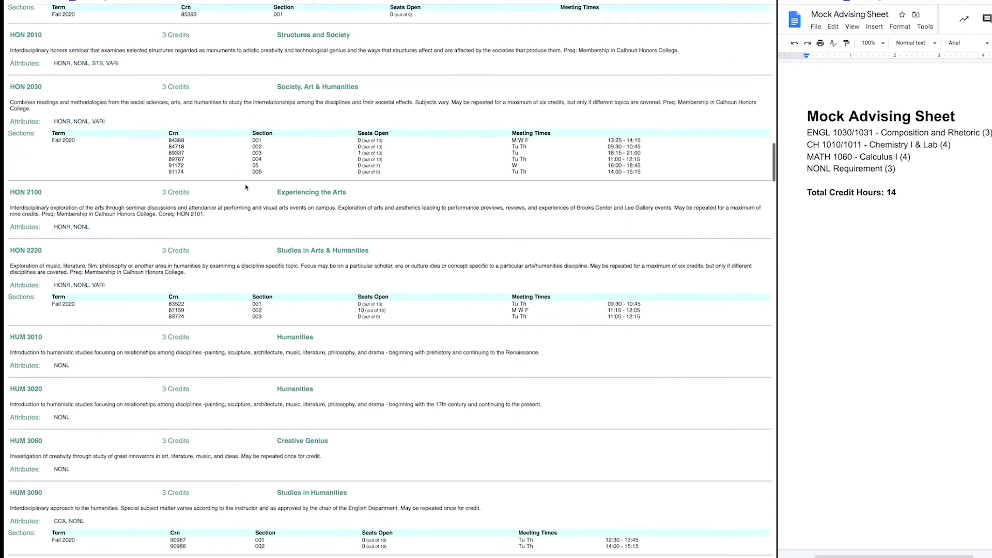
scroll(246, 187, down, 12)
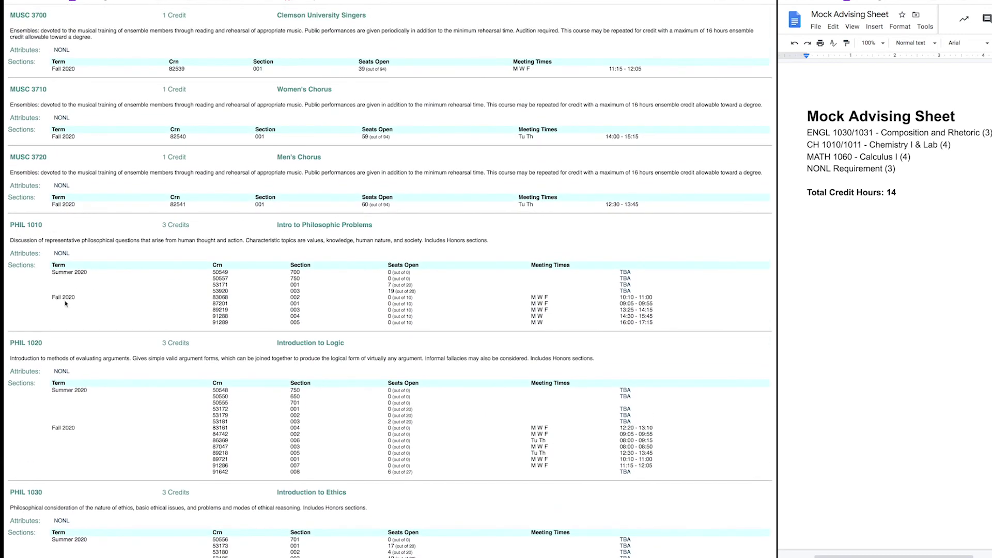
drag(51, 298, 99, 298)
In iROAR Plan Ahead, search for PHIL-Philosophy course number 1010, and review its sections before returning to the catalog results.
key(ctrl+Tab)
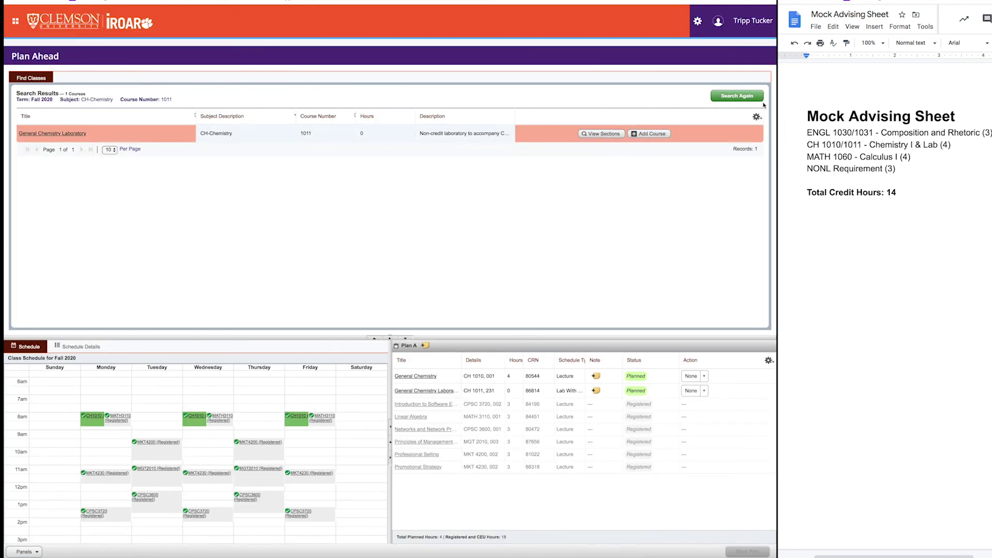
click(736, 95)
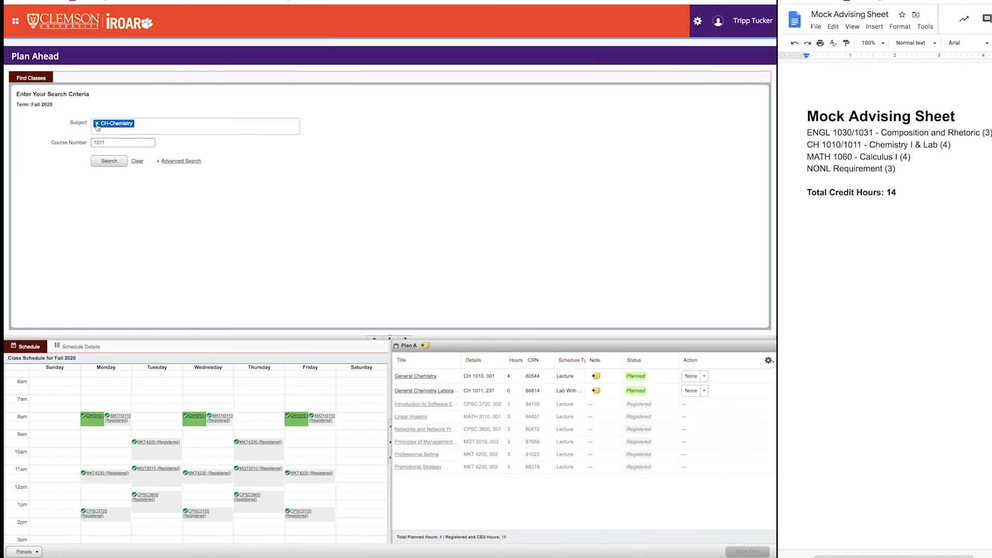
key(BackSpace)
text(phil)
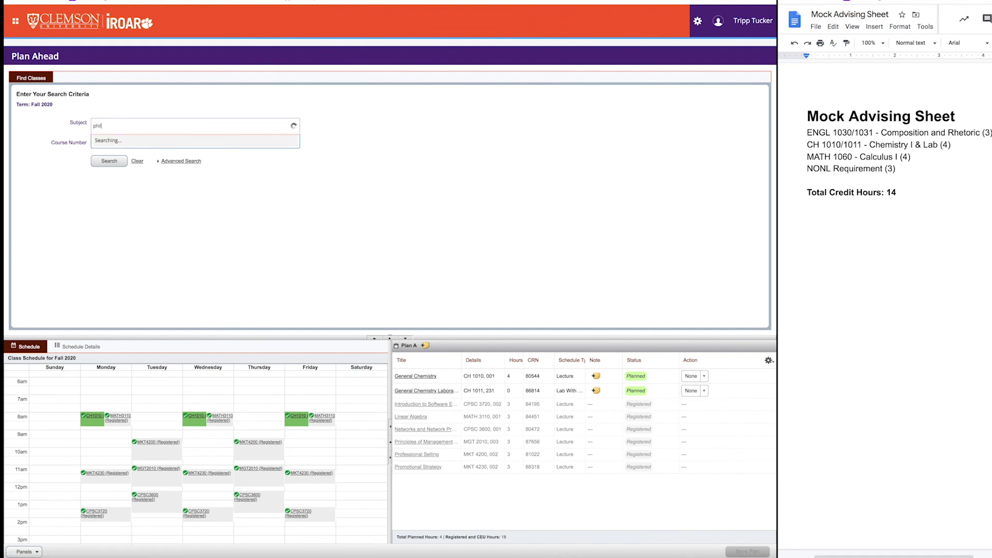
click(120, 141)
click(120, 140)
double_click(120, 139)
text(1010)
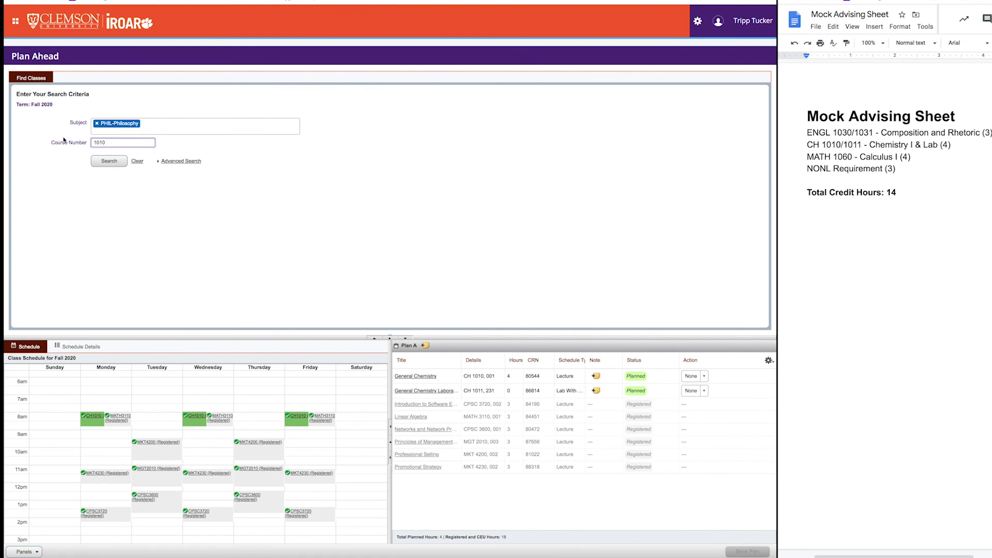
click(109, 162)
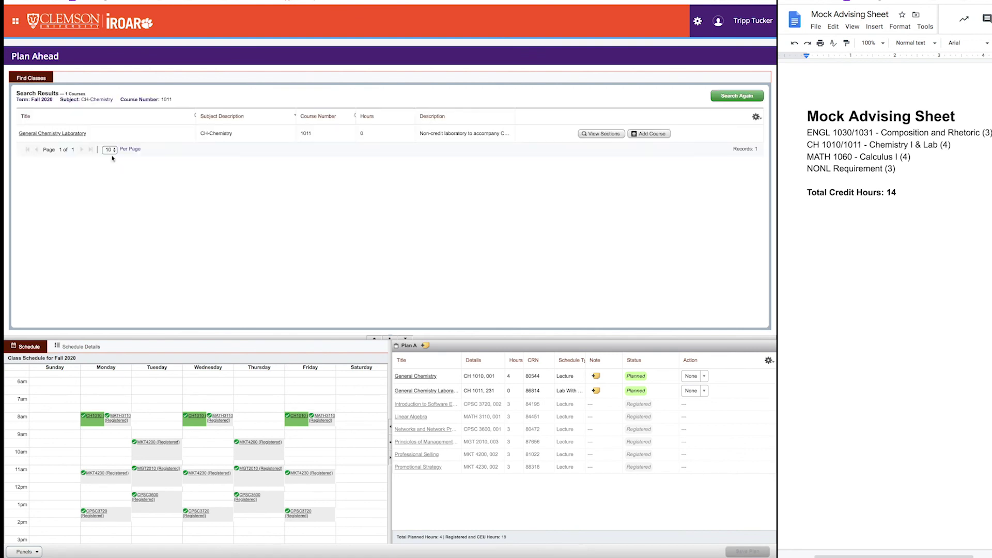
click(596, 135)
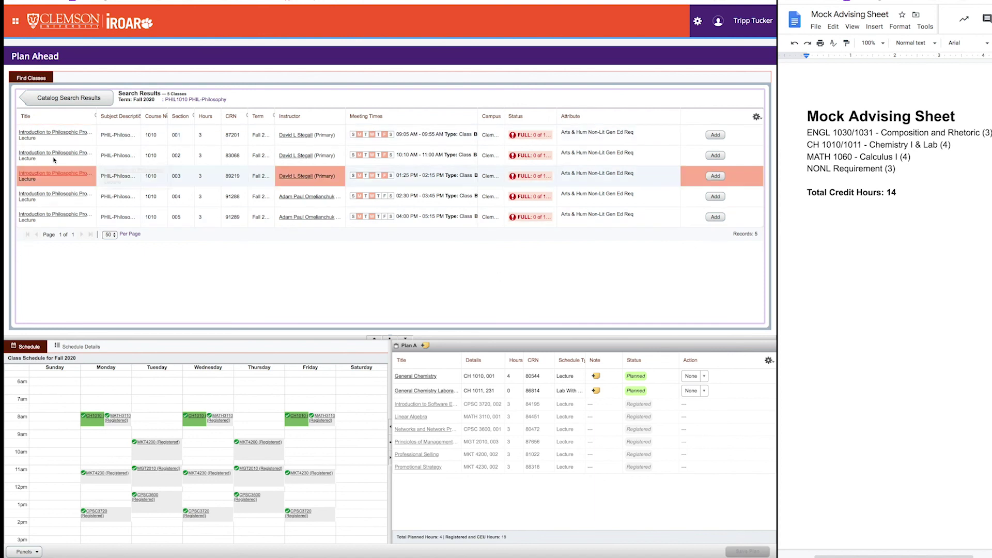
click(93, 102)
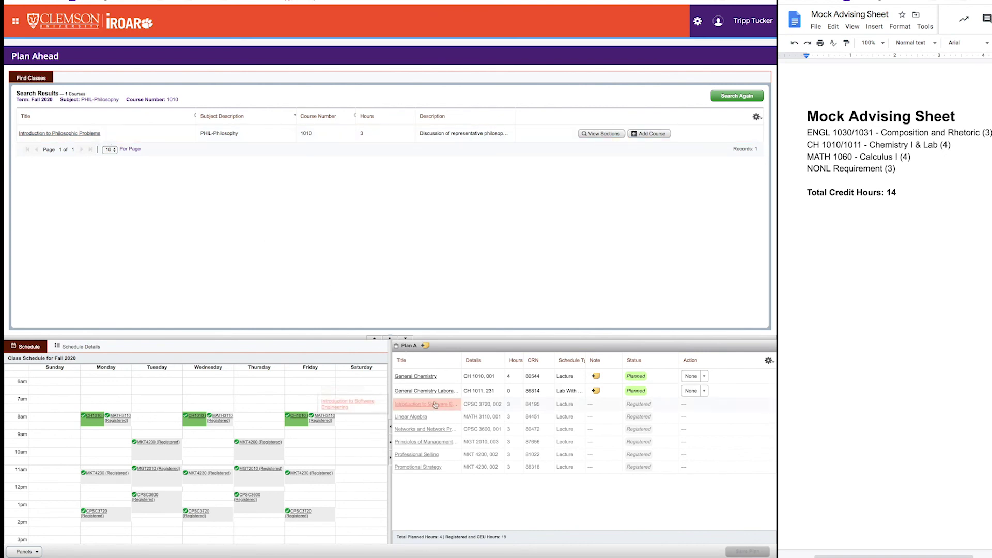
Check the enrollment and waitlist details of General Chemistry CH 1010 section 001 in Plan A, and close the class details.
click(417, 376)
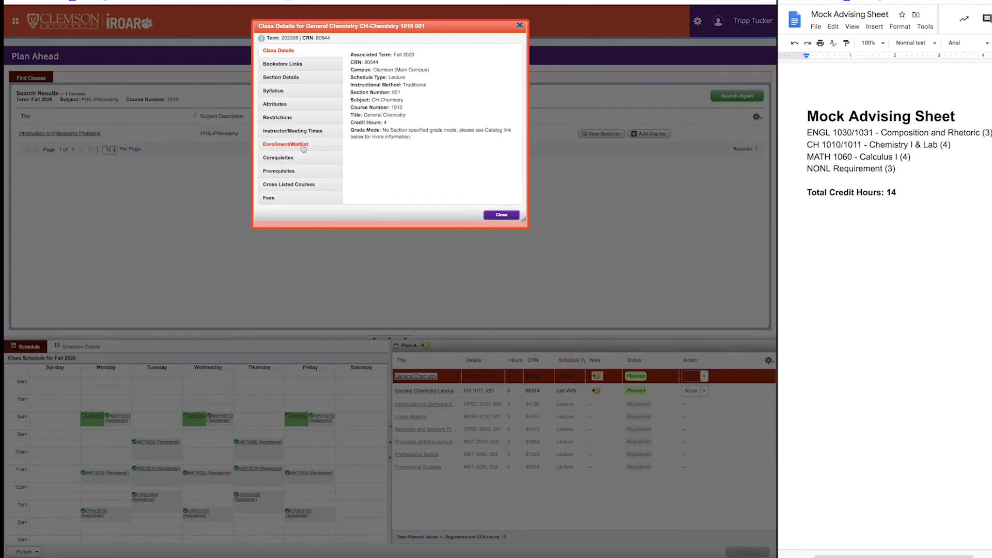
click(286, 144)
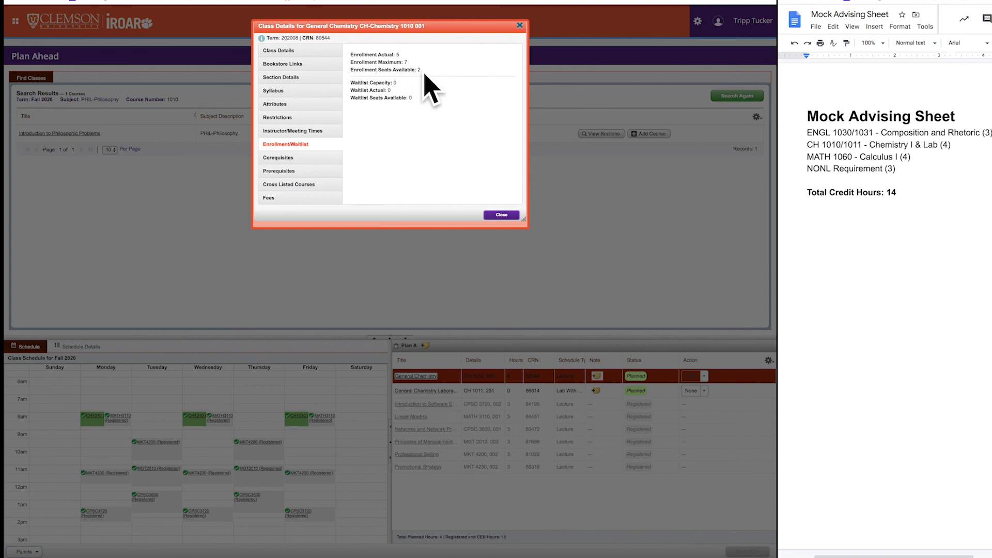
click(500, 215)
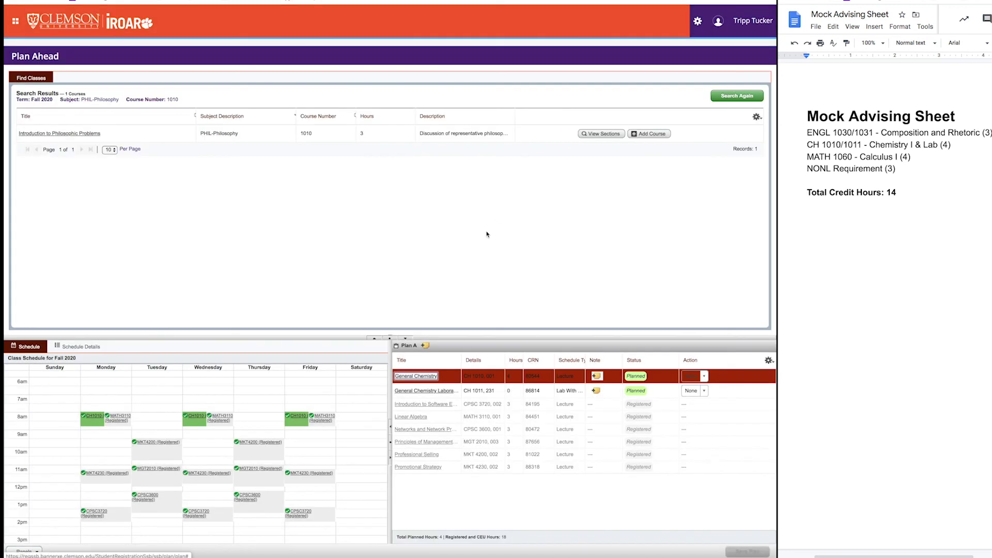